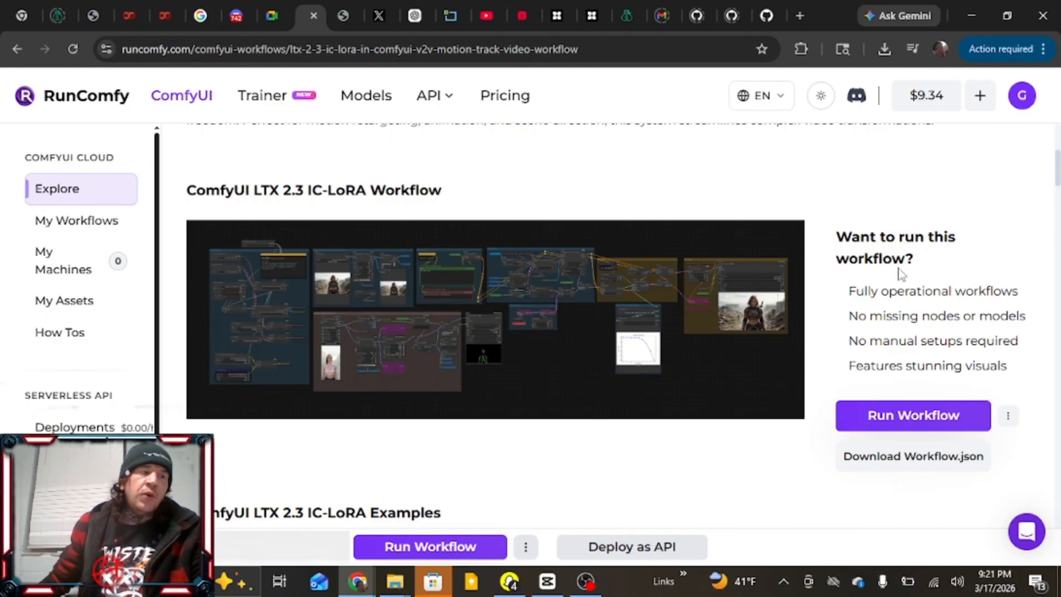
Examine the LTX 2.3 IC-LoRA workflow page, including its description, full-size node graph image and example videos
scroll(899, 272, "down", 2)
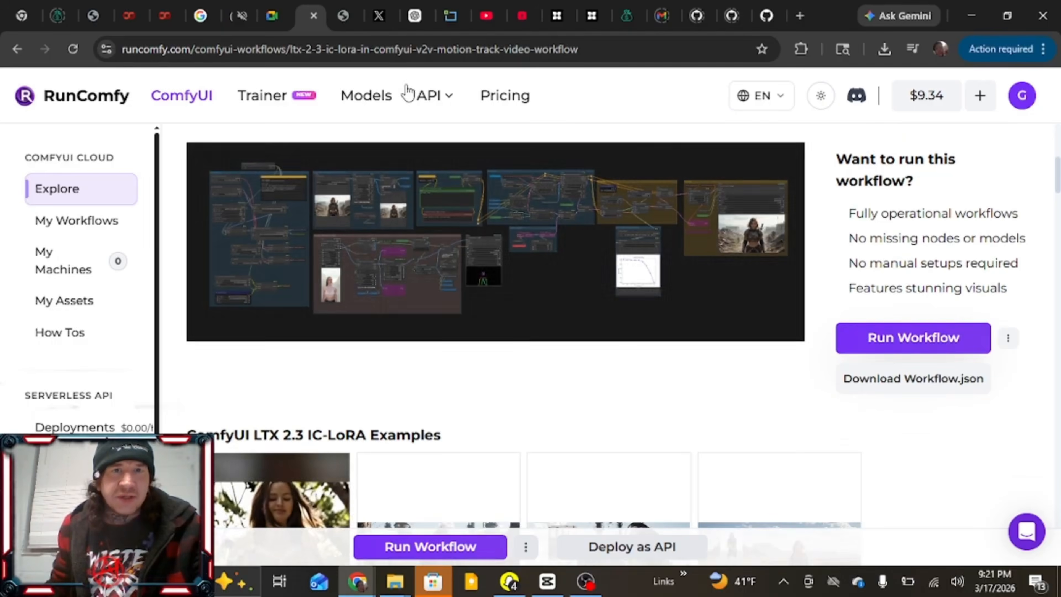
left_click(342, 18)
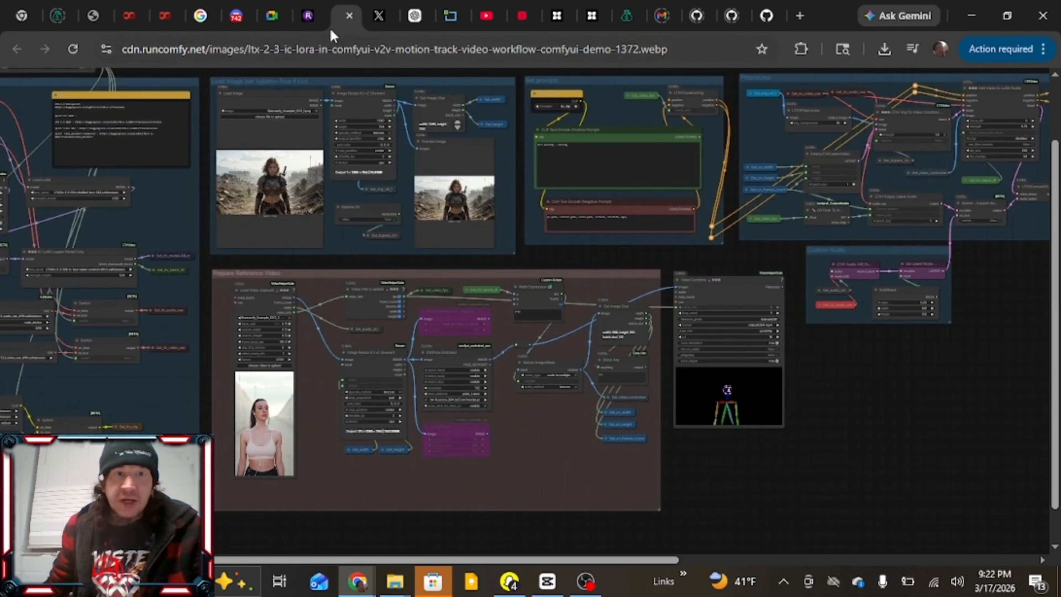
left_click(313, 18)
scroll(539, 313, "down", 5)
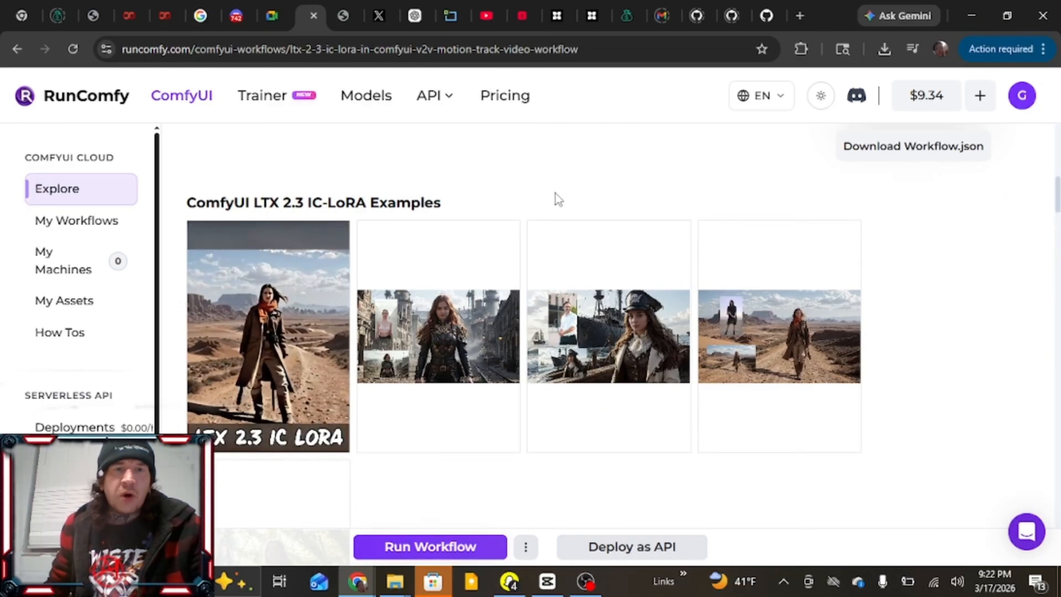
scroll(556, 201, "up", 5)
scroll(549, 204, "up", 2)
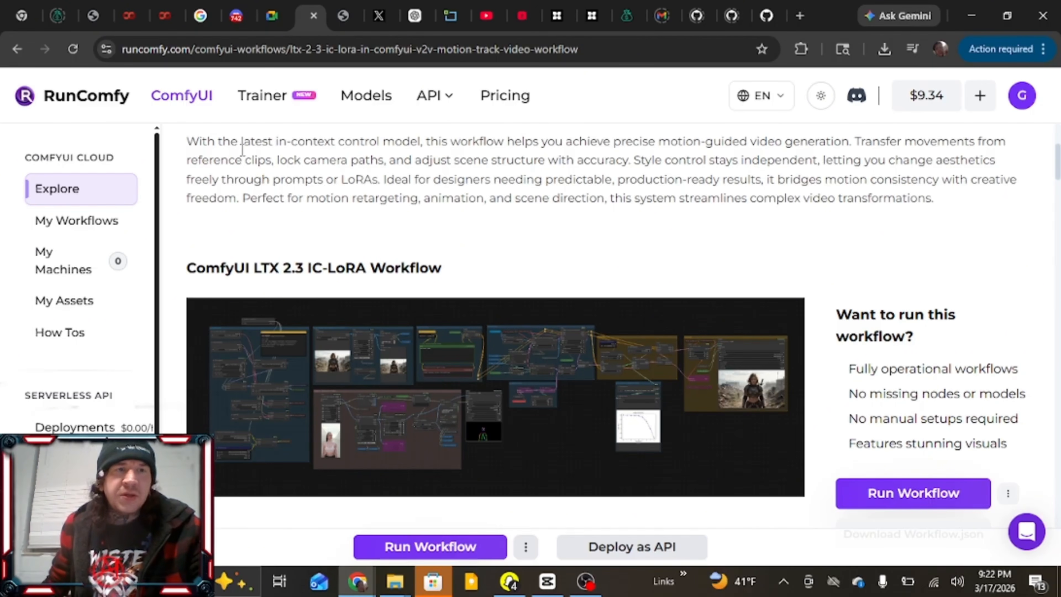
scroll(247, 174, "down", 2)
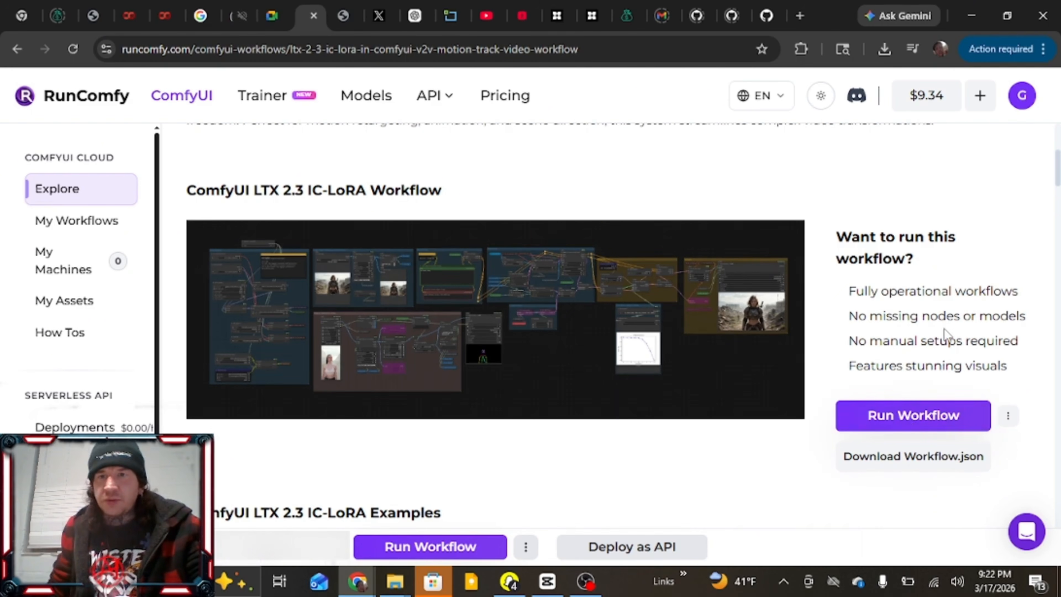
scroll(943, 316, "down", 2)
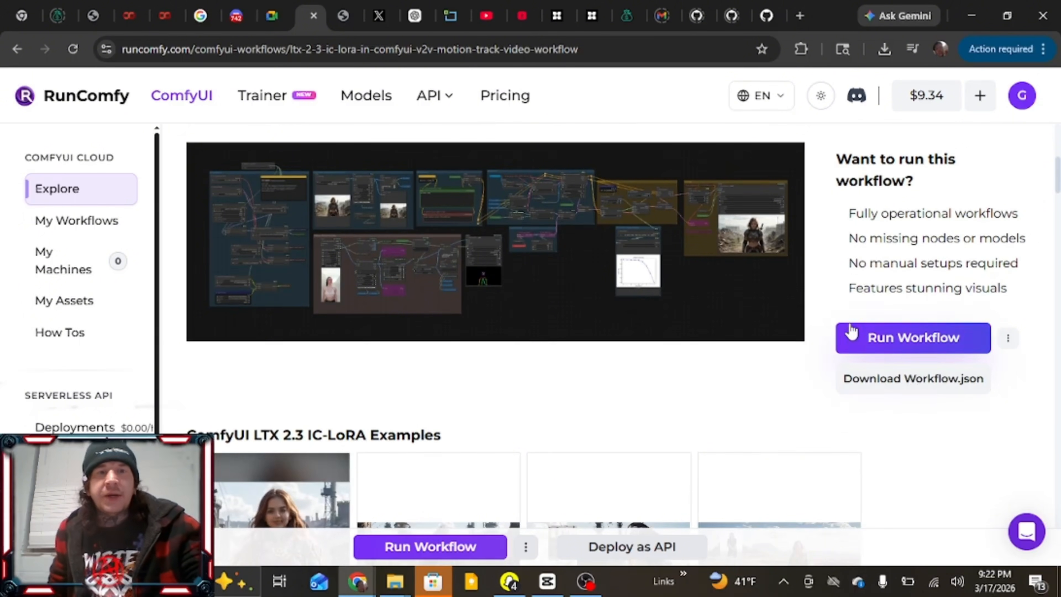
scroll(814, 339, "down", 1)
scroll(812, 339, "down", 2)
scroll(635, 315, "down", 2)
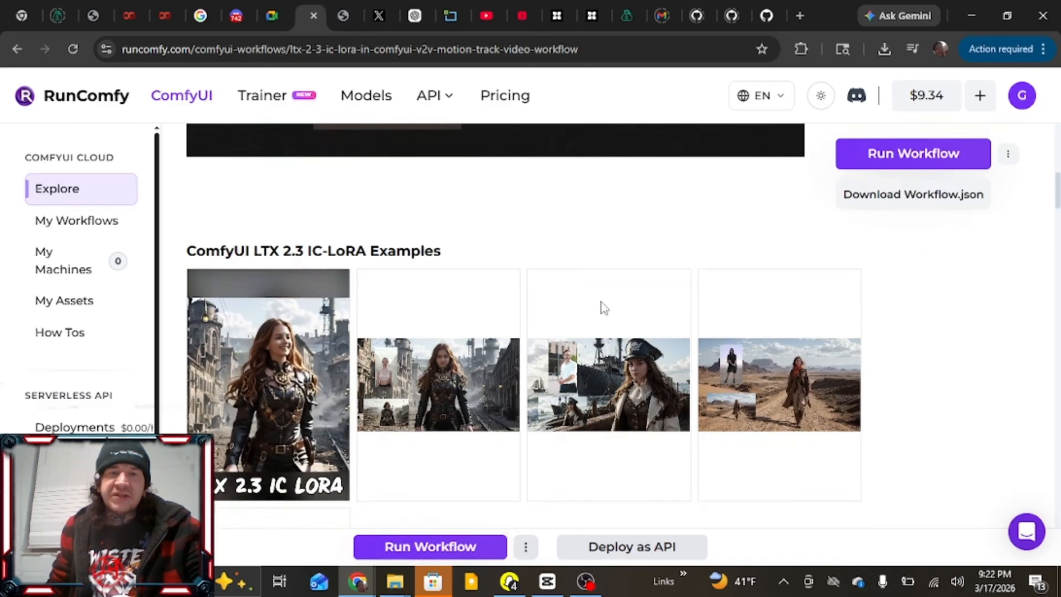
scroll(552, 235, "down", 2)
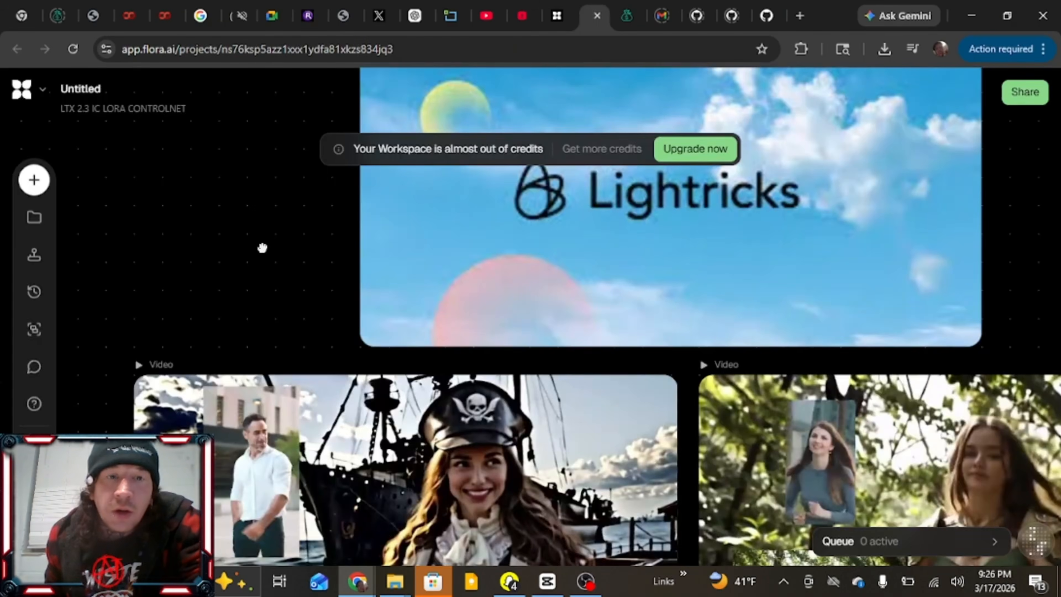
Switch to the Flora project and review the IC-LoRA demo videos, sampling the pirate clip's audio and comparing each result with its reference inputs
left_click_drag(260, 247, 246, 126)
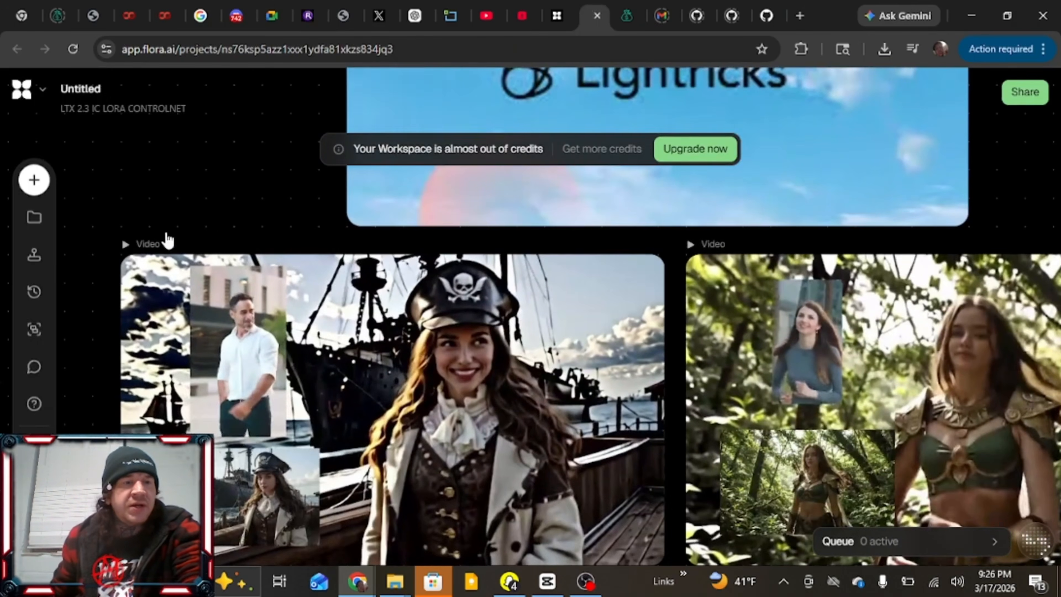
left_click_drag(95, 348, 69, 249)
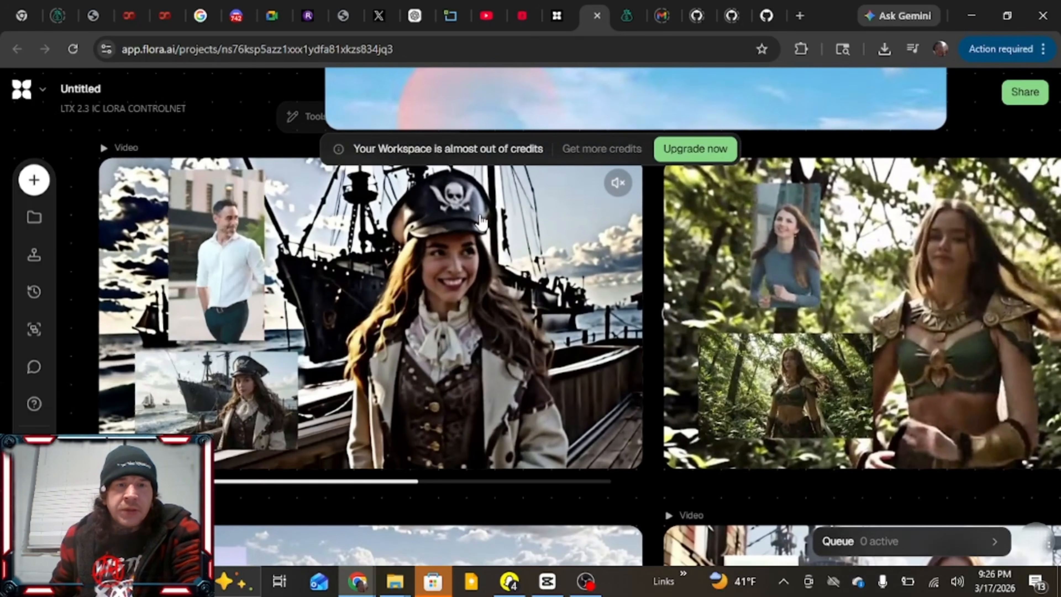
left_click(614, 184)
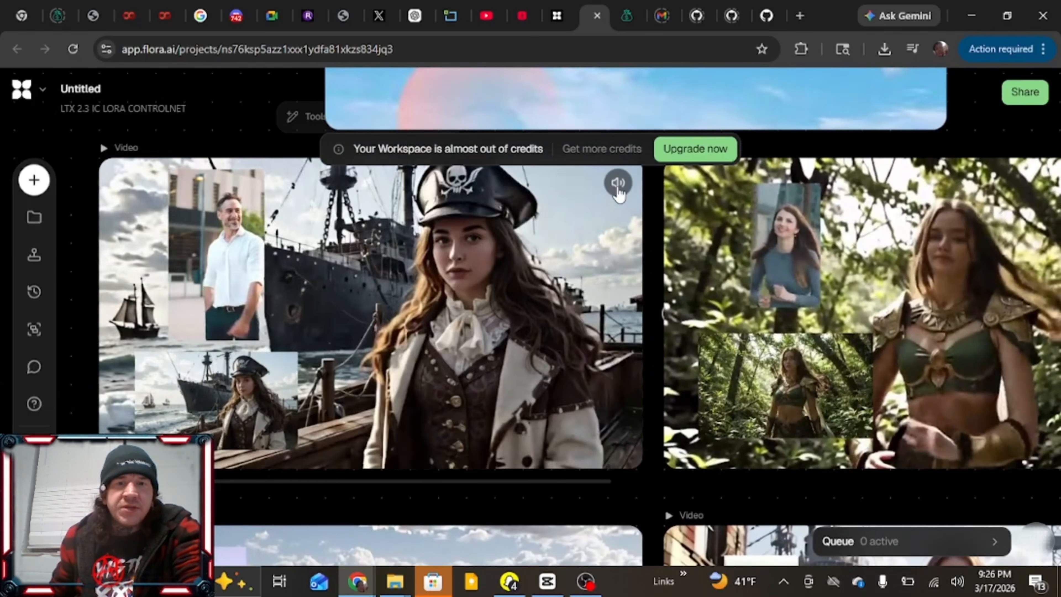
left_click(616, 187)
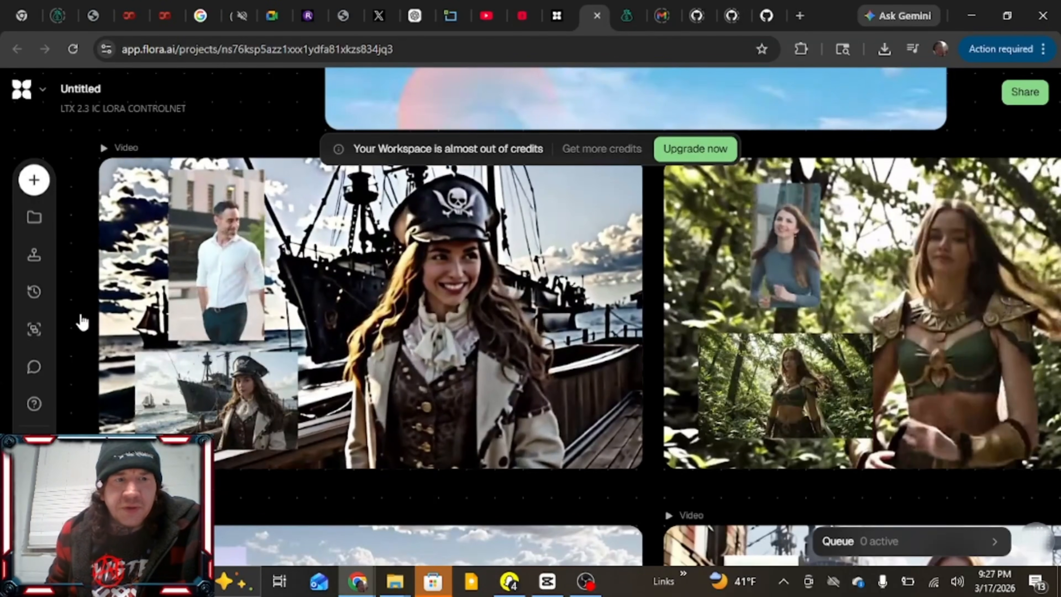
mouse_move(79, 317)
left_mouse_down()
mouse_move(66, 241)
mouse_move(55, 301)
mouse_move(71, 351)
mouse_move(71, 322)
left_mouse_up()
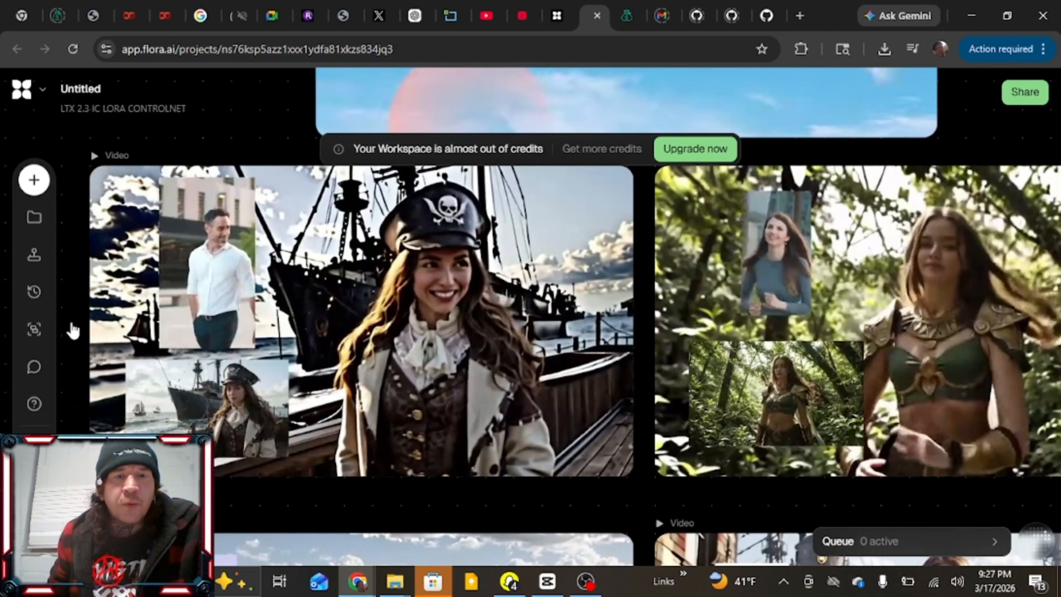
mouse_move(178, 321)
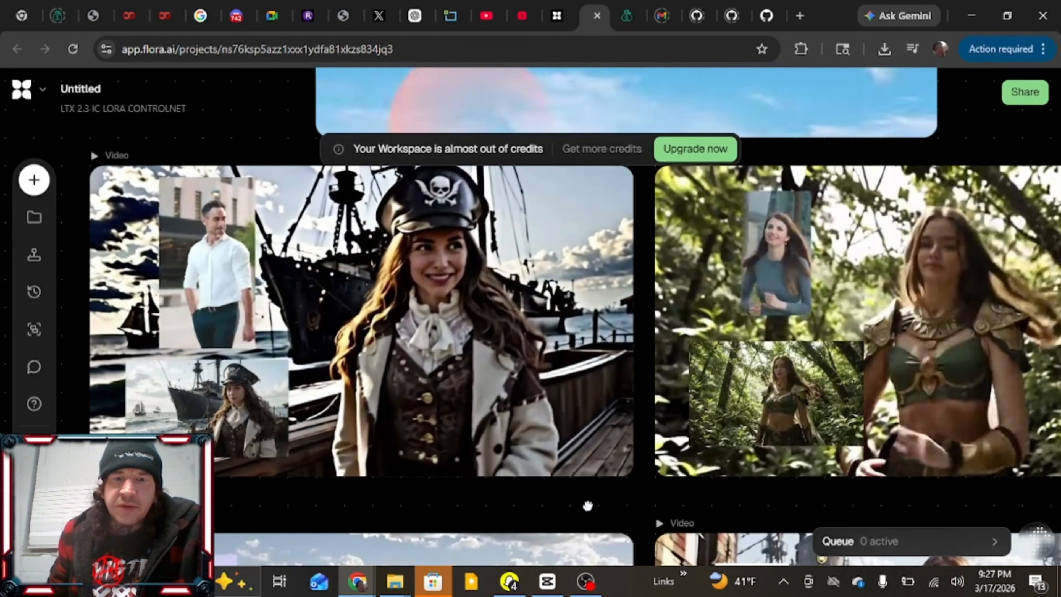
left_click_drag(585, 505, 228, 528)
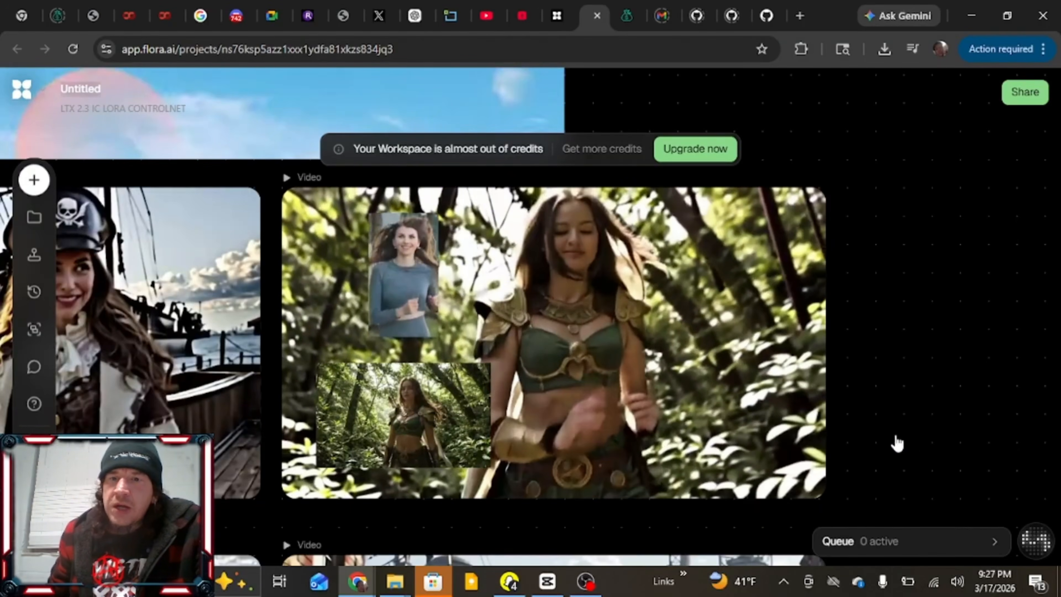
left_click_drag(896, 443, 992, 193)
left_click_drag(1002, 363, 969, 225)
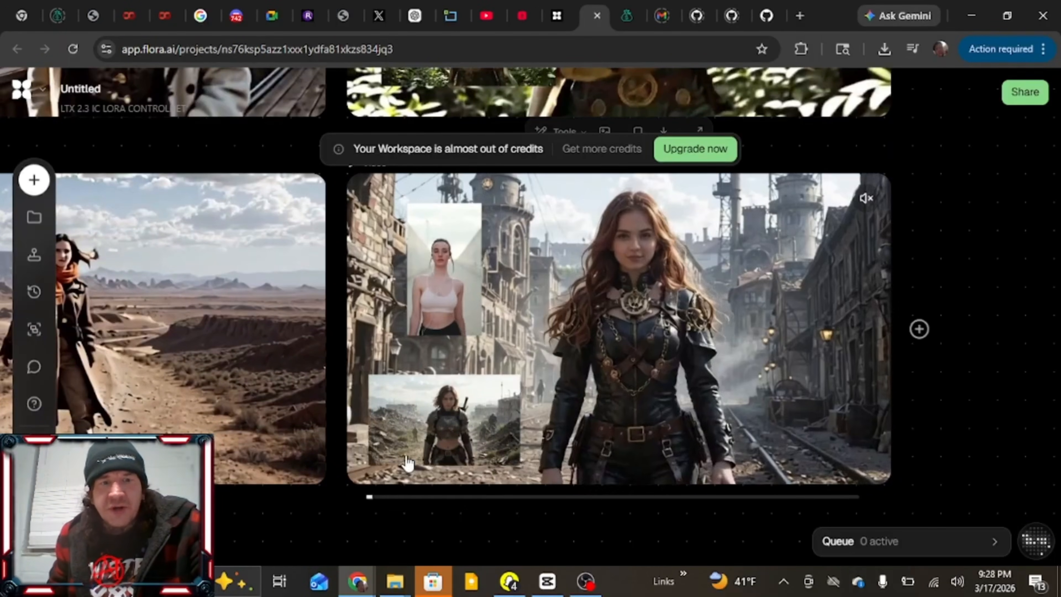
left_click_drag(334, 515, 672, 528)
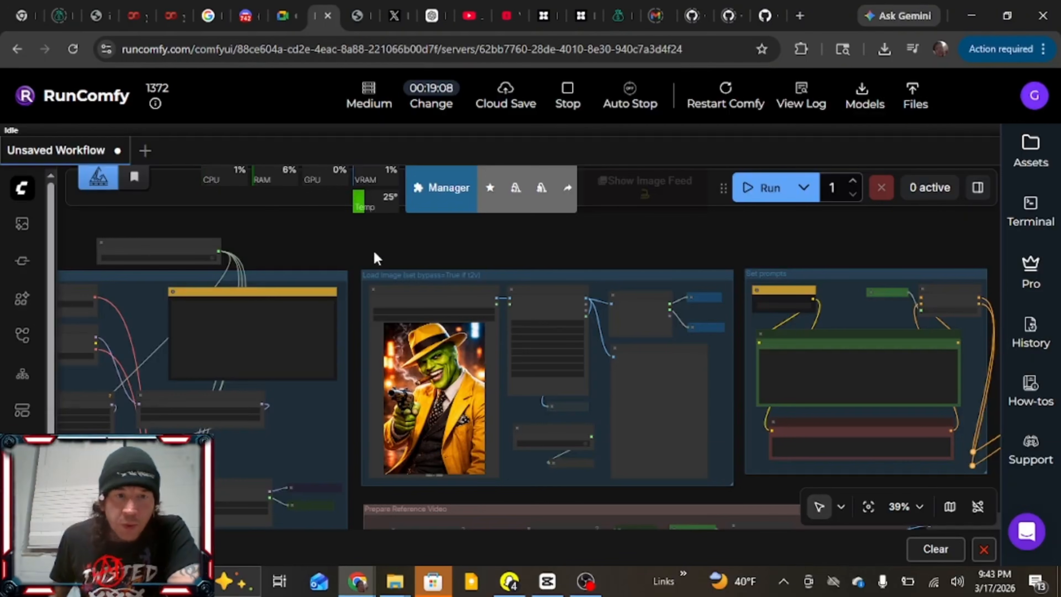
scroll(375, 258, "down", 5)
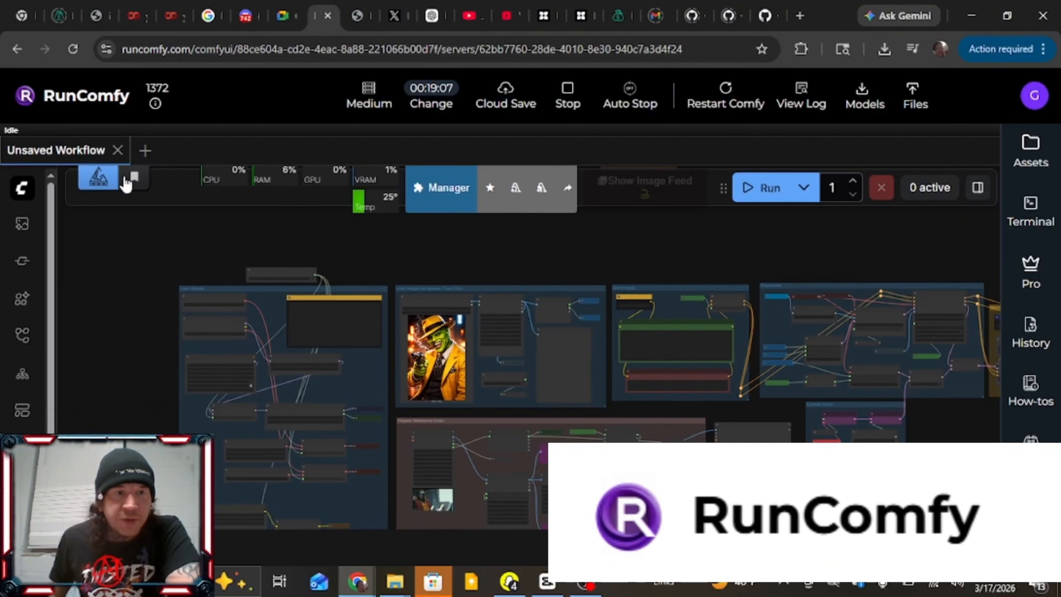
In the RunComfy workflow, inspect the reference video's load settings and the loaded character image with its resize and bypass_i2v settings
left_click_drag(131, 325, 105, 260)
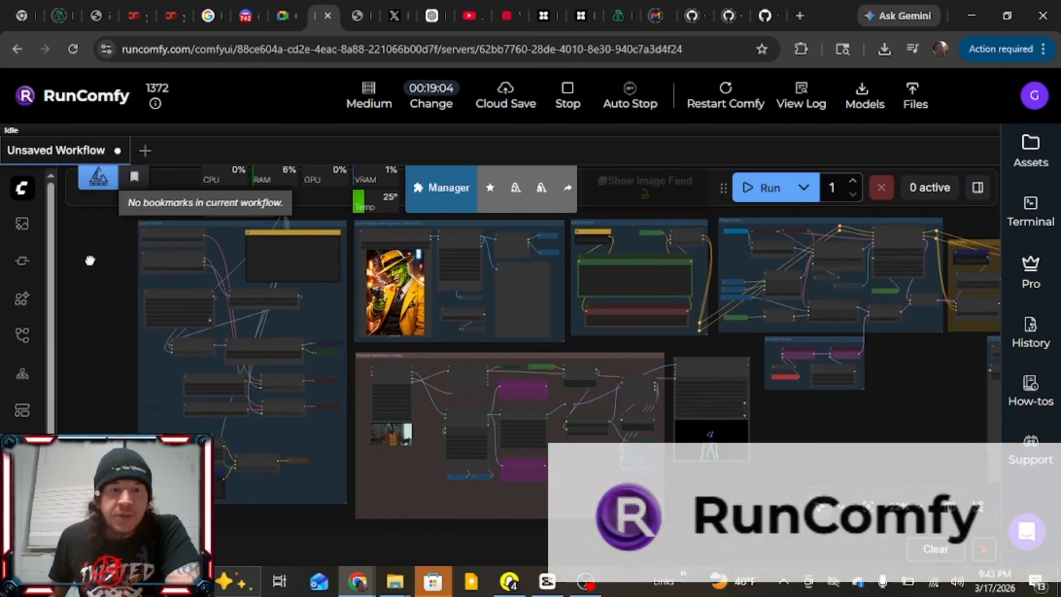
scroll(452, 474, "up", 8)
scroll(472, 478, "up", 8)
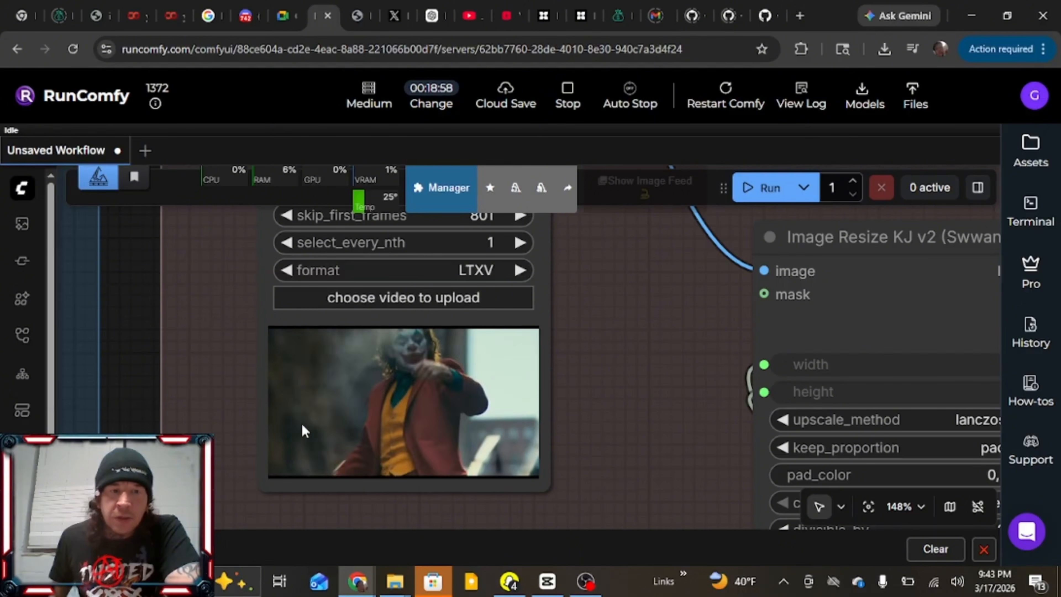
left_click_drag(143, 304, 135, 379)
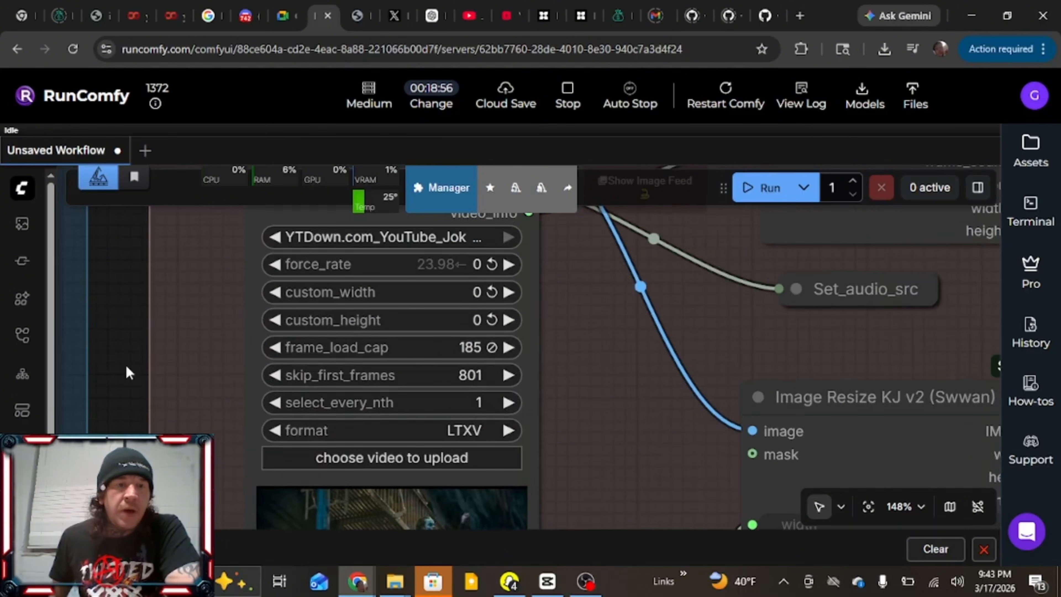
scroll(126, 372, "down", 4)
left_click_drag(120, 289, 125, 426)
scroll(138, 265, "up", 6)
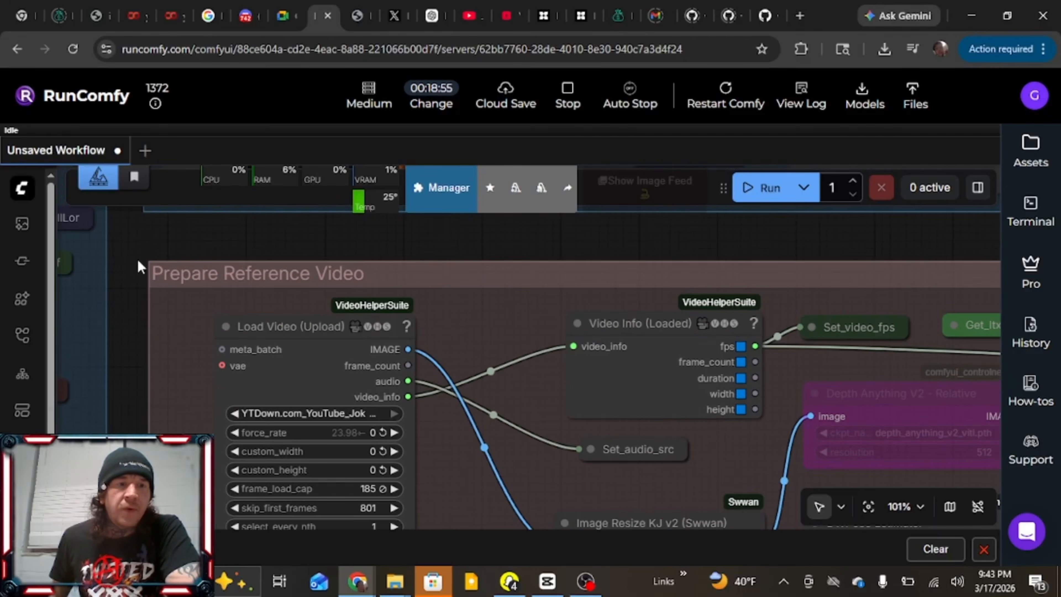
scroll(119, 301, "up", 5)
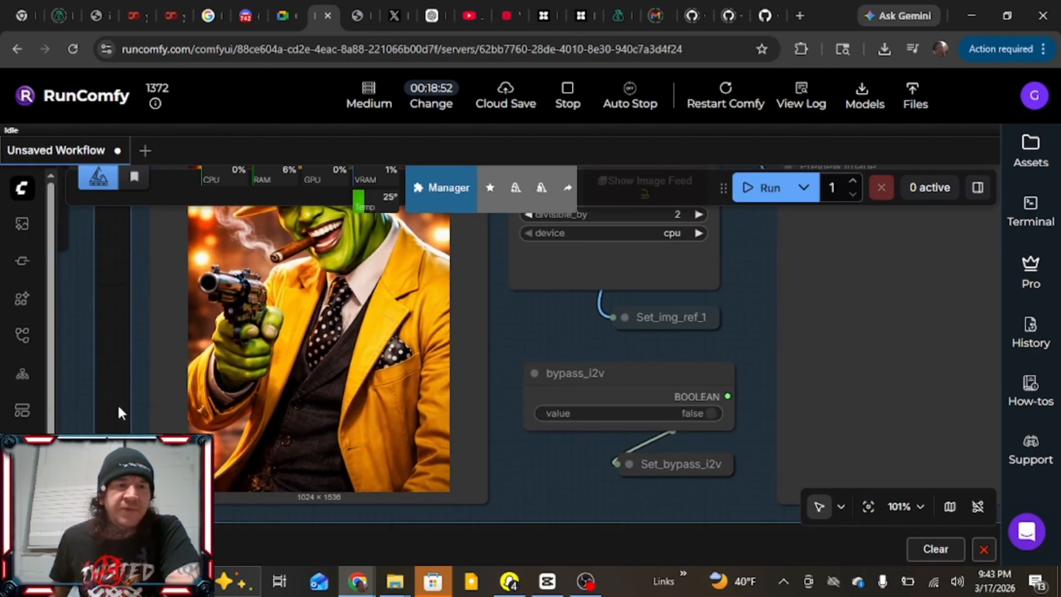
left_click_drag(106, 313, 162, 373)
scroll(131, 345, "down", 3)
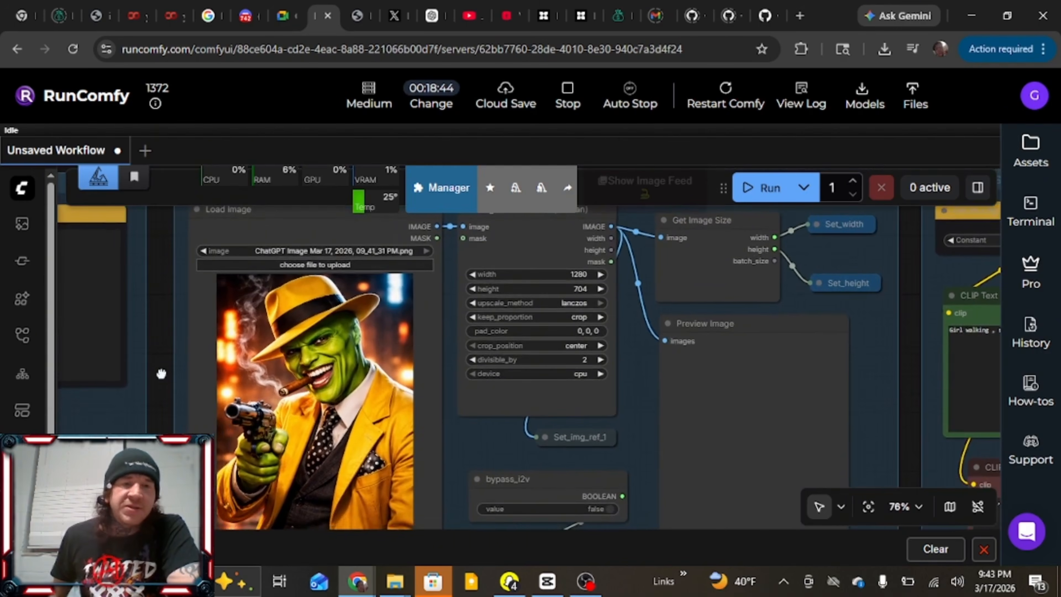
scroll(161, 374, "down", 5)
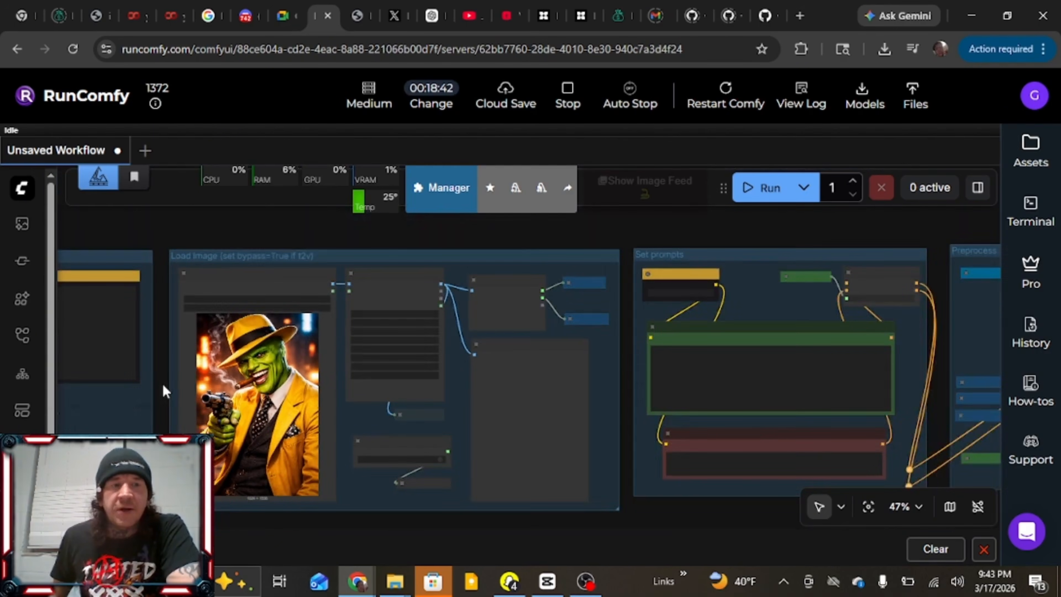
left_click_drag(163, 389, 160, 203)
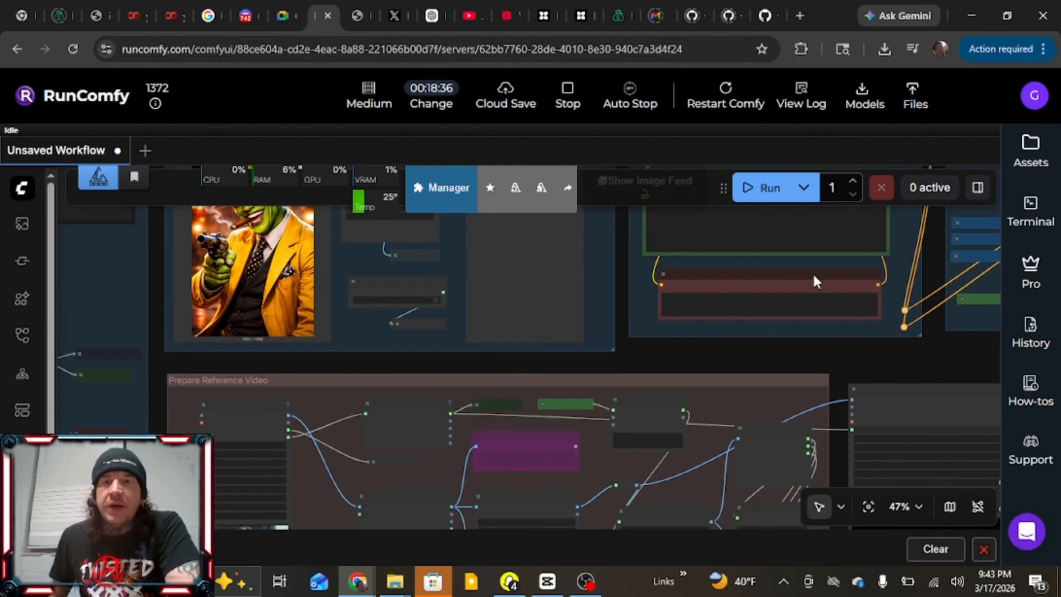
left_click(763, 196)
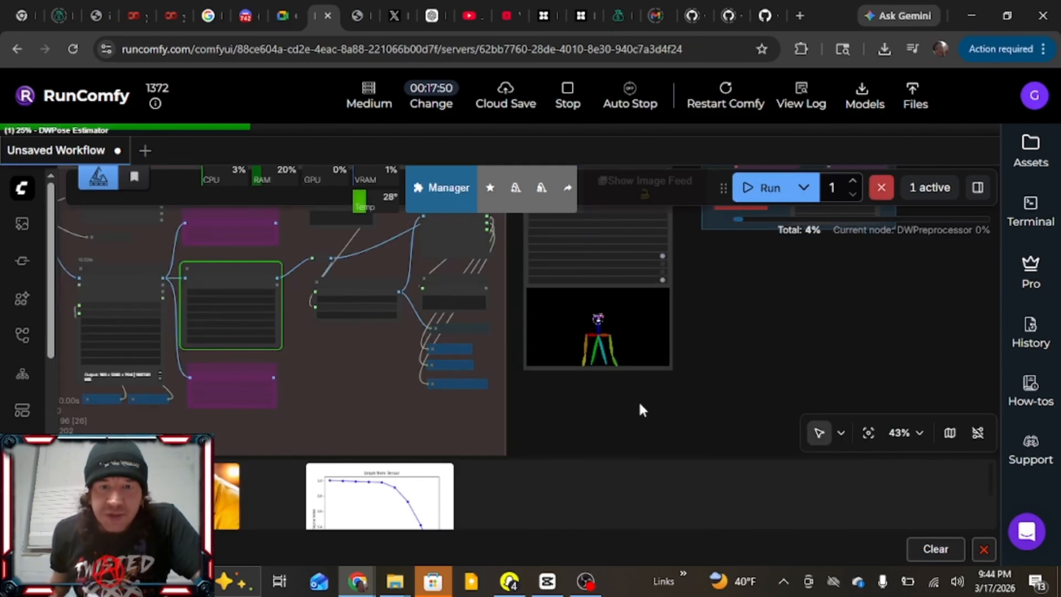
left_click_drag(638, 400, 748, 421)
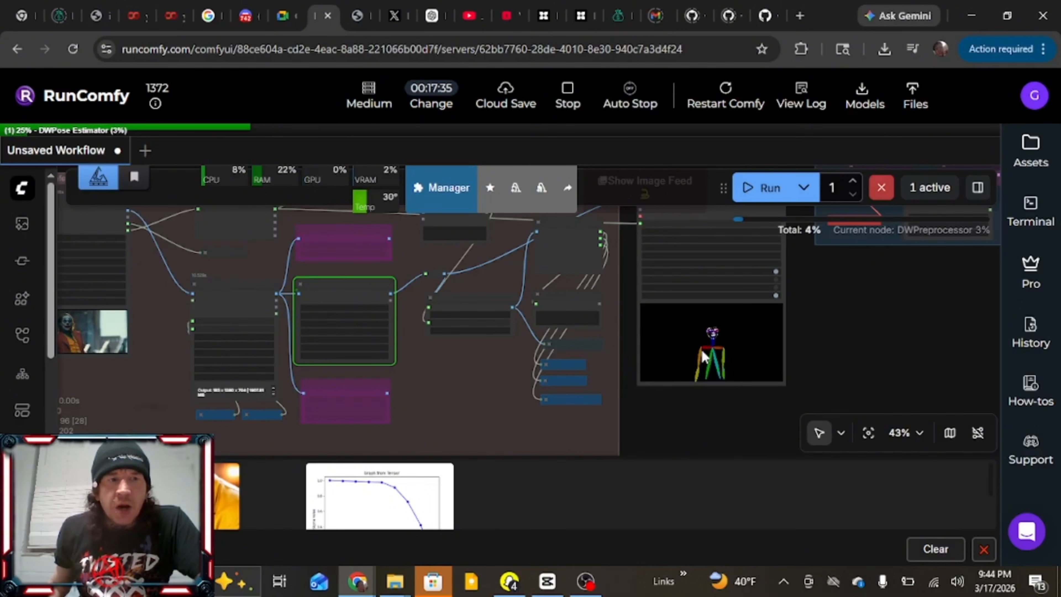
left_click_drag(694, 414, 748, 396)
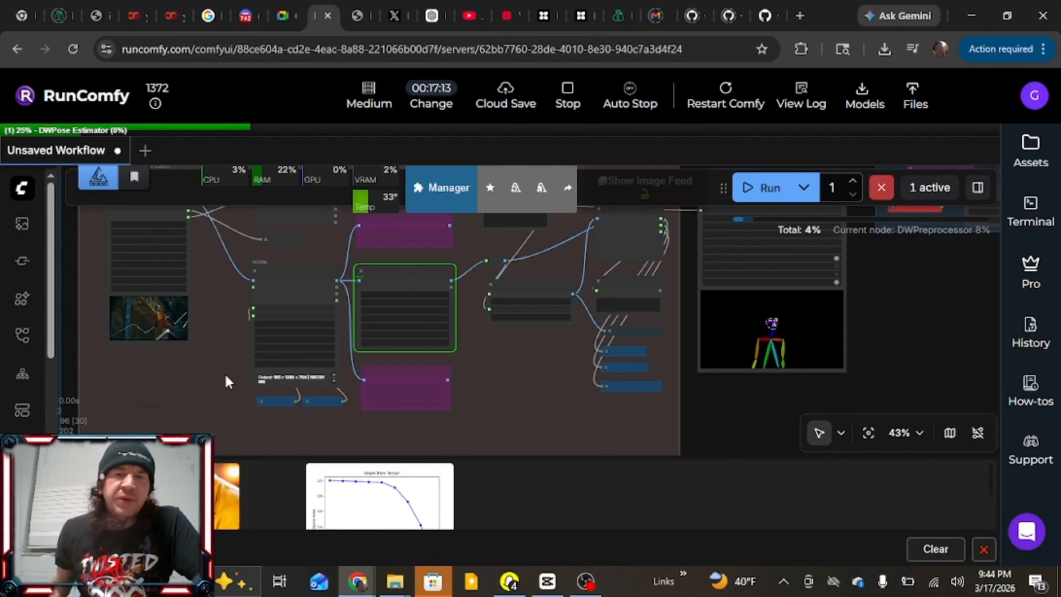
scroll(221, 360, "down", 4)
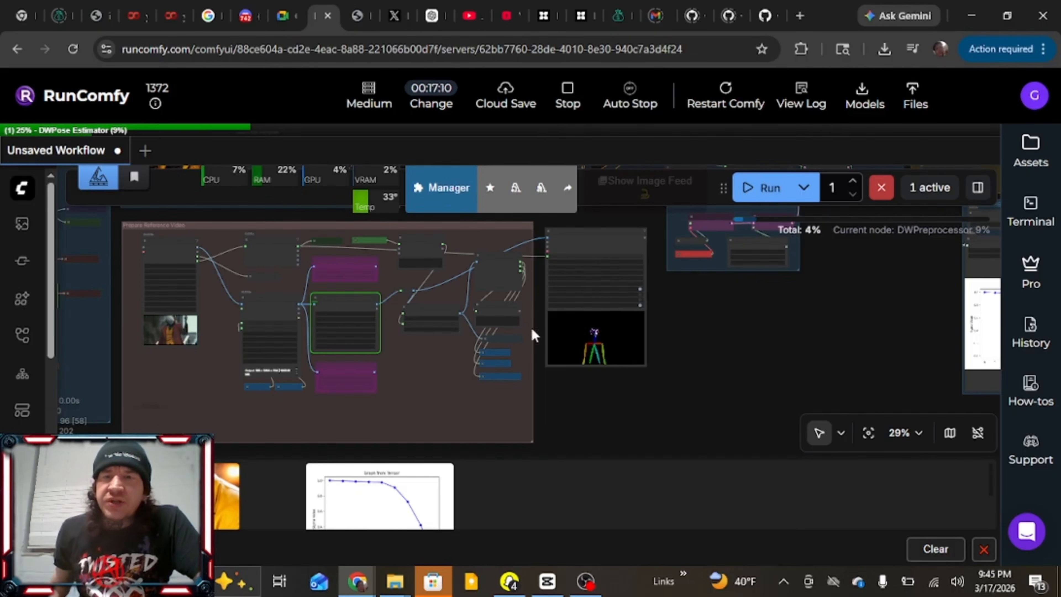
left_click_drag(701, 356, 663, 453)
scroll(623, 391, "up", 12)
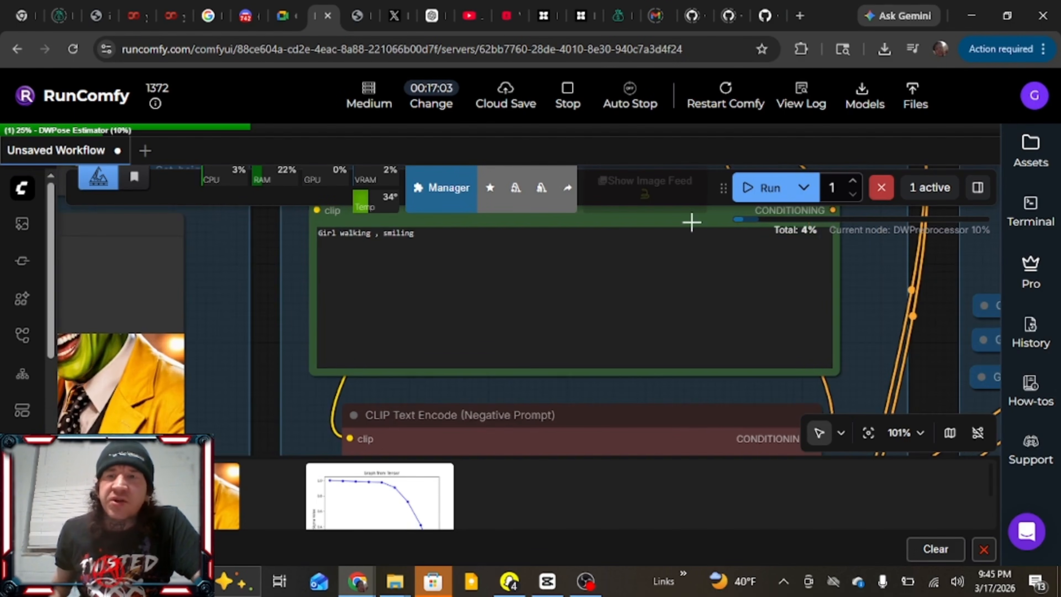
left_click(881, 191)
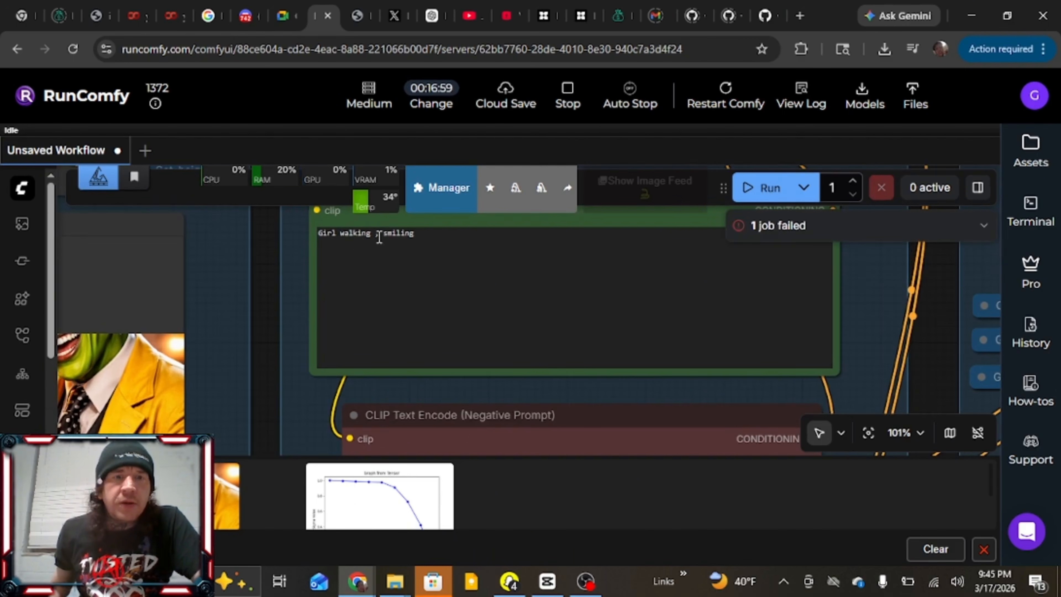
Replace the positive prompt with "The Mask Character, Dancing down a flight of stairs"
left_click(424, 237)
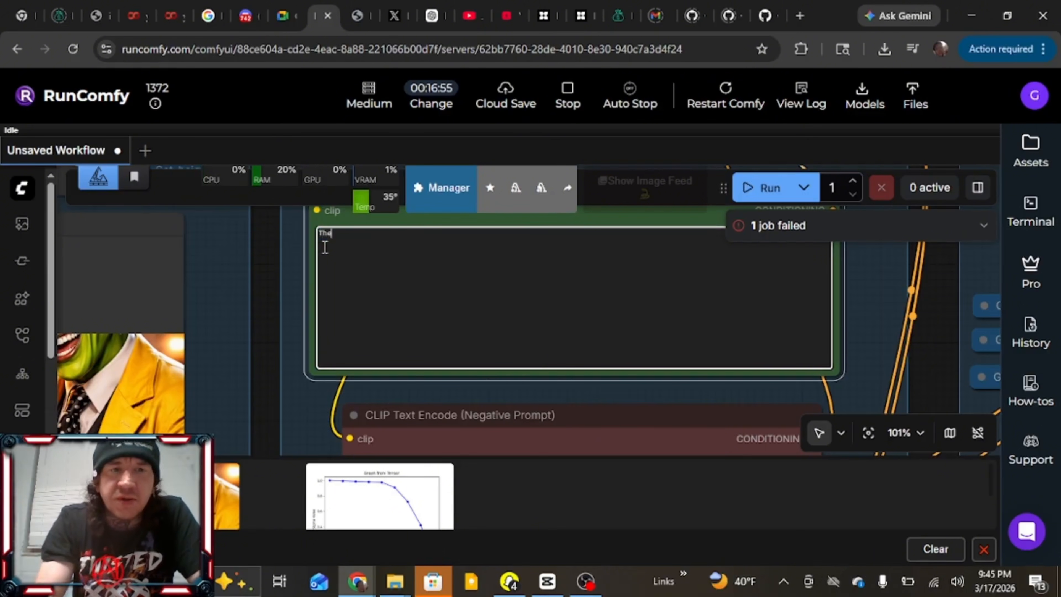
type("The Mask")
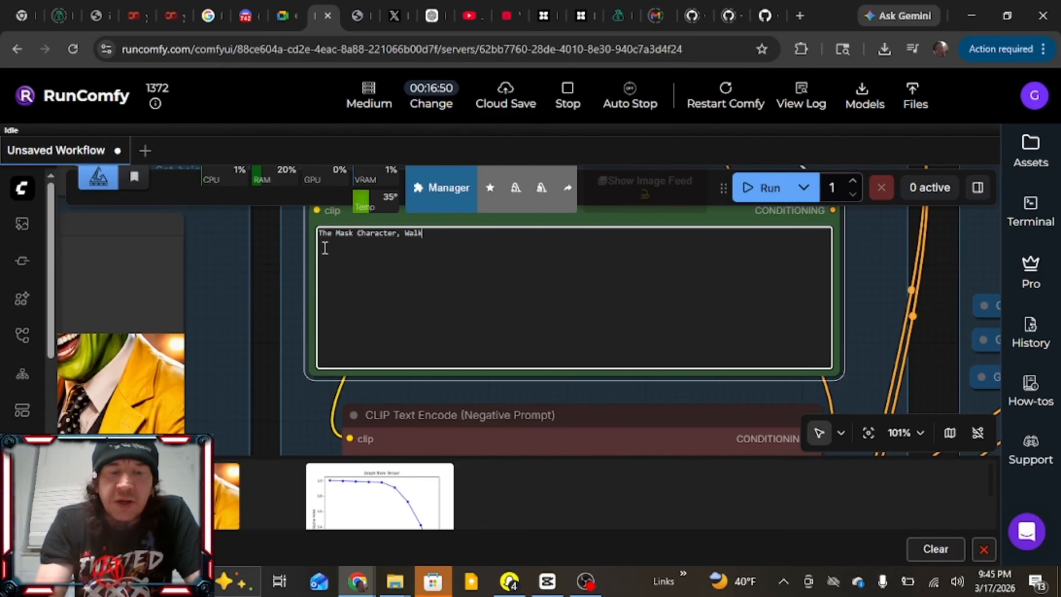
type("Character, Dancing down a flight of stairs")
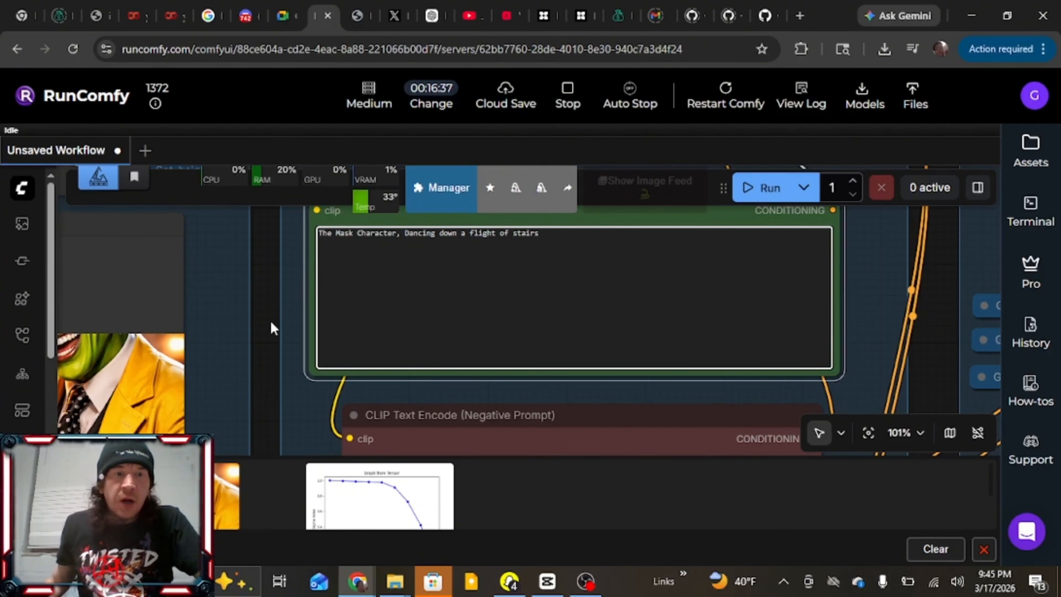
scroll(270, 319, "down", 2)
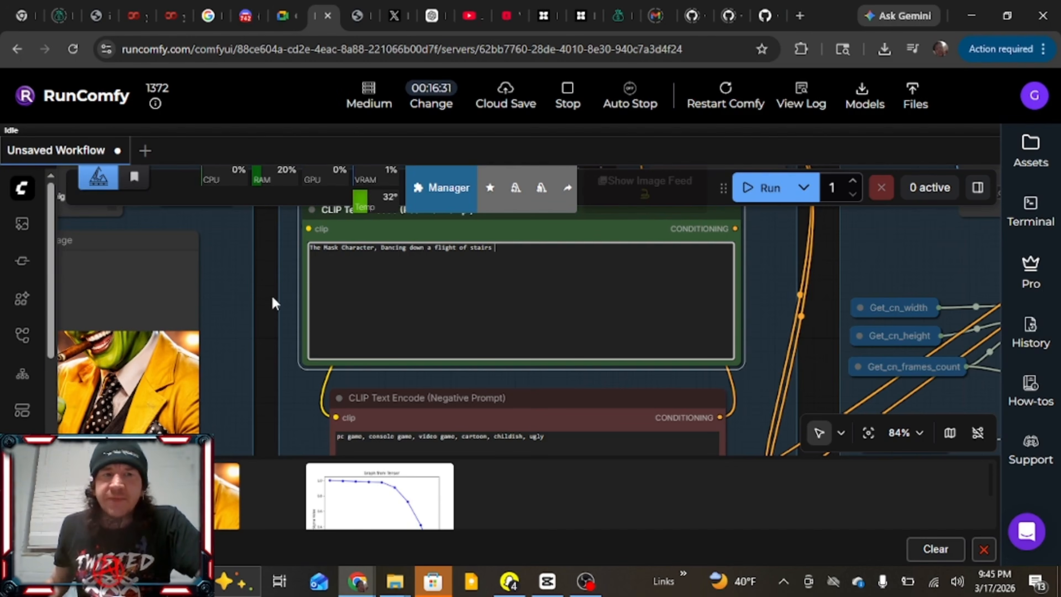
Run the workflow and inspect the reference video, Image Resize and DWPose Estimator nodes during processing
scroll(265, 313, "down", 1)
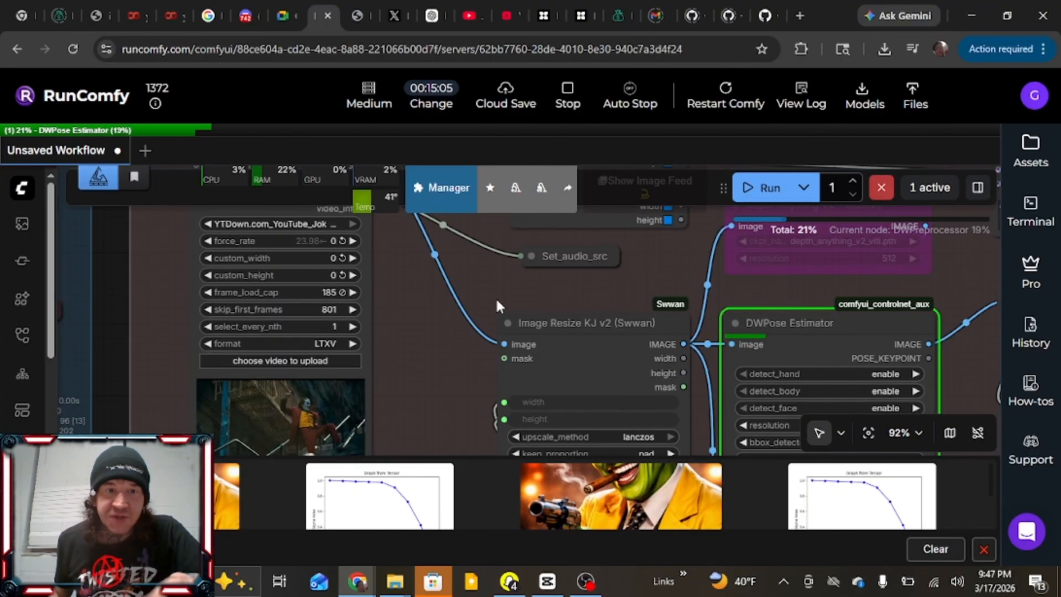
left_click_drag(393, 327, 422, 365)
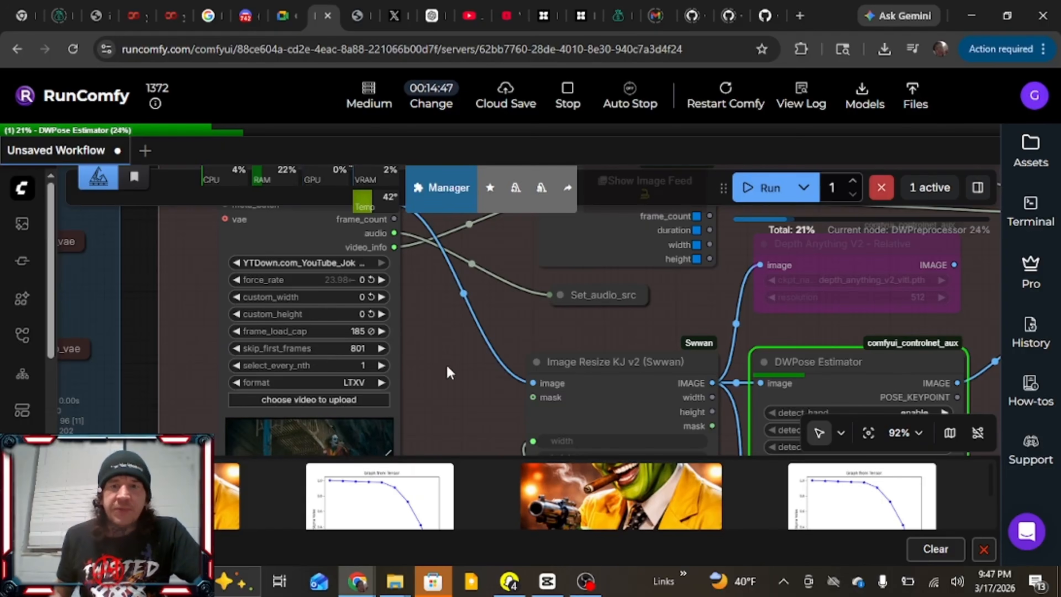
left_click_drag(449, 372, 343, 274)
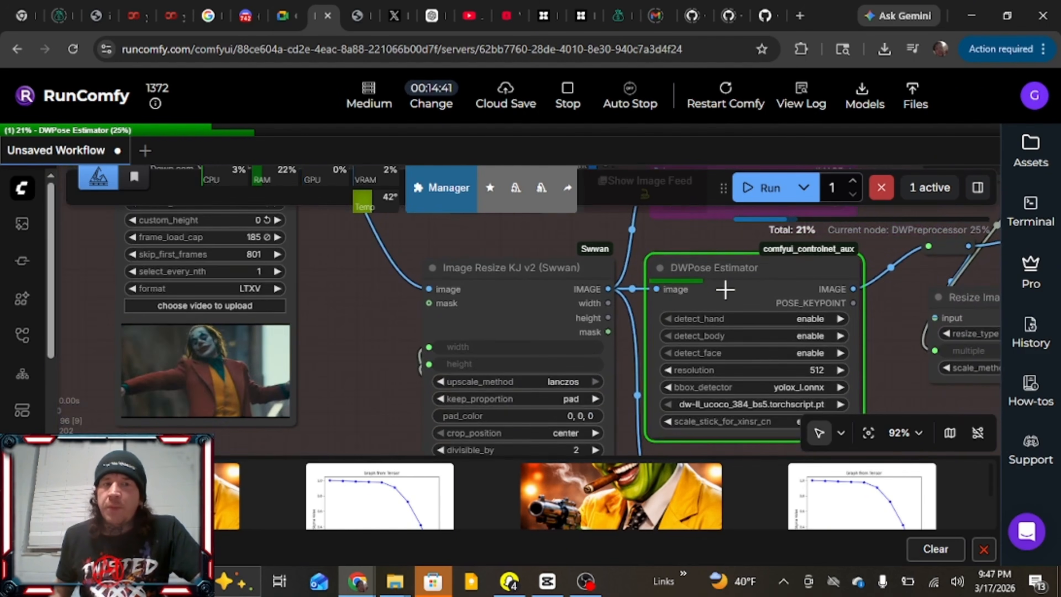
scroll(725, 289, "down", 1)
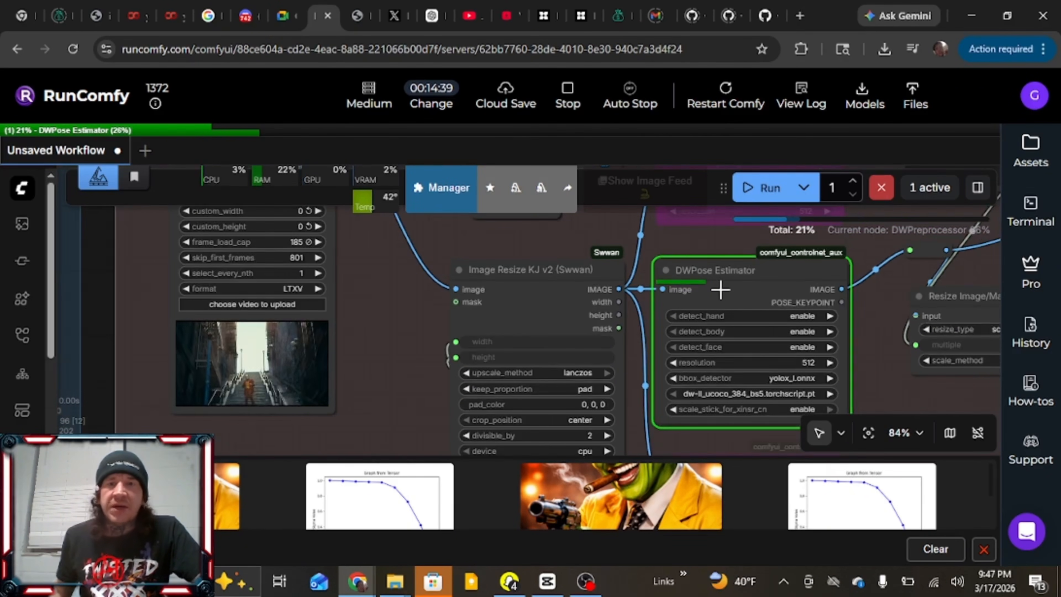
Review the generated staircase dance video in the output node
scroll(726, 289, "down", 3)
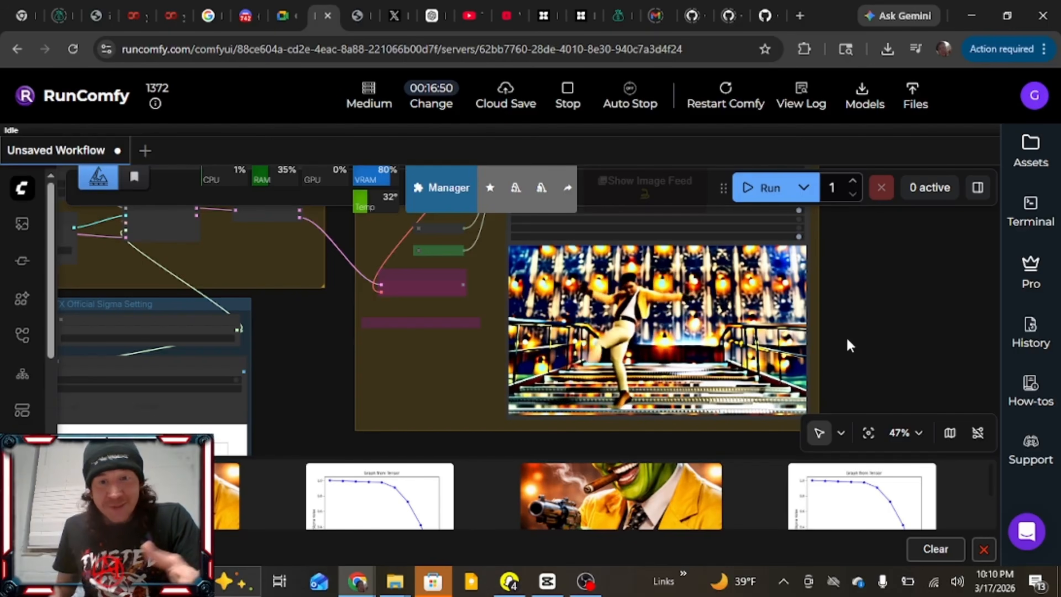
scroll(840, 337, "up", 4)
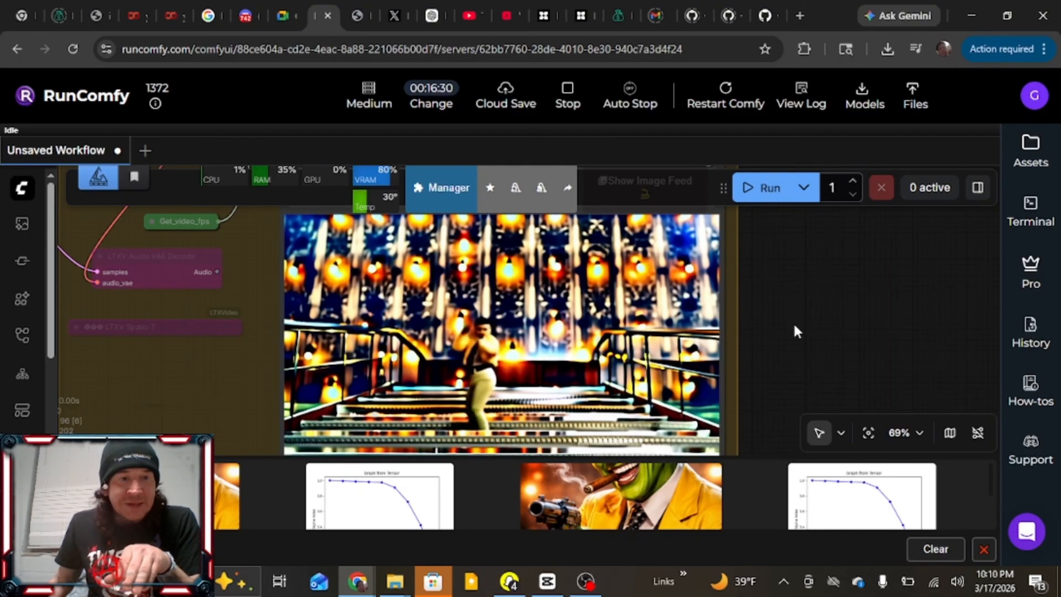
scroll(795, 331, "down", 5)
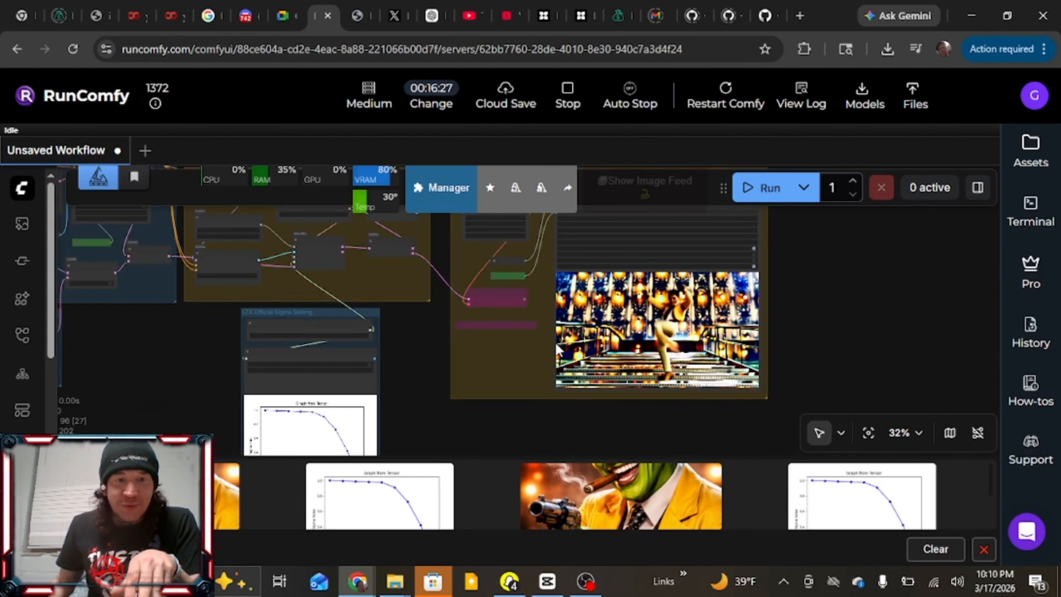
Set the character image's resize height to 1280
left_click_drag(421, 346, 960, 394)
left_click_drag(386, 284, 706, 274)
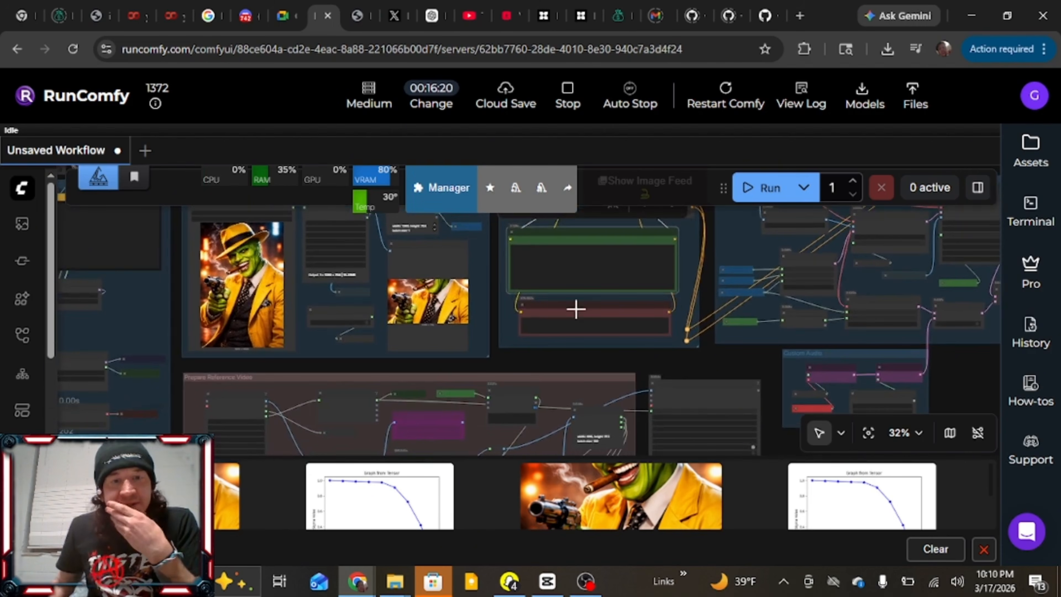
scroll(452, 302, "up", 10)
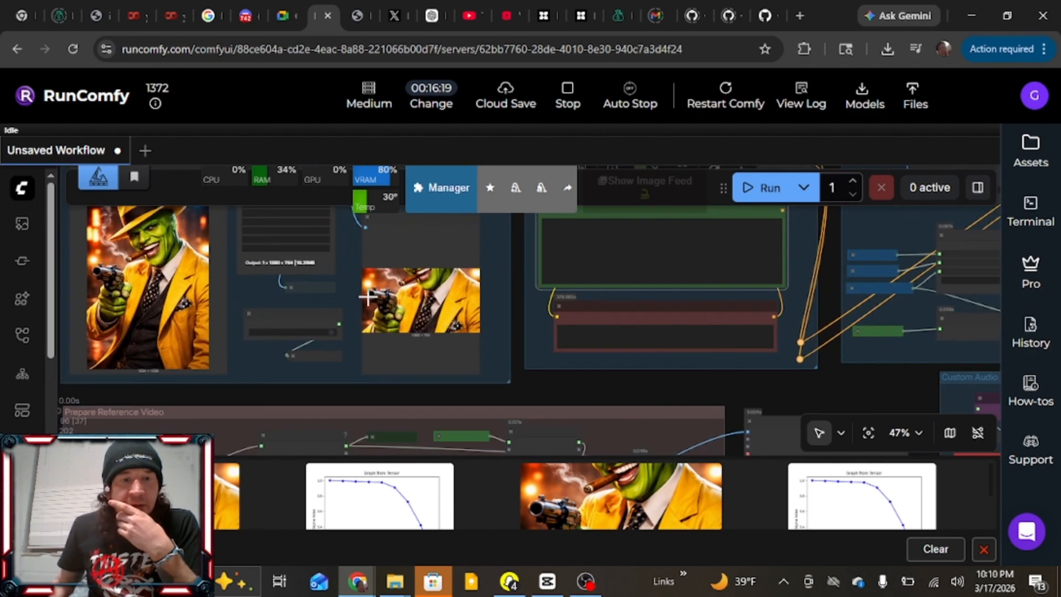
left_click_drag(312, 267, 350, 415)
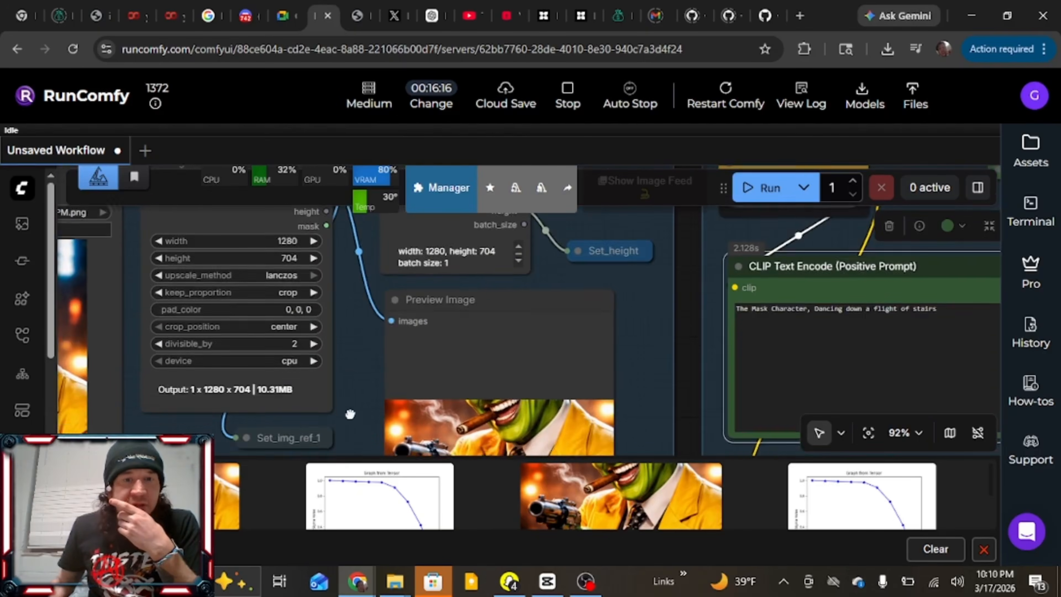
left_click_drag(347, 347, 378, 342)
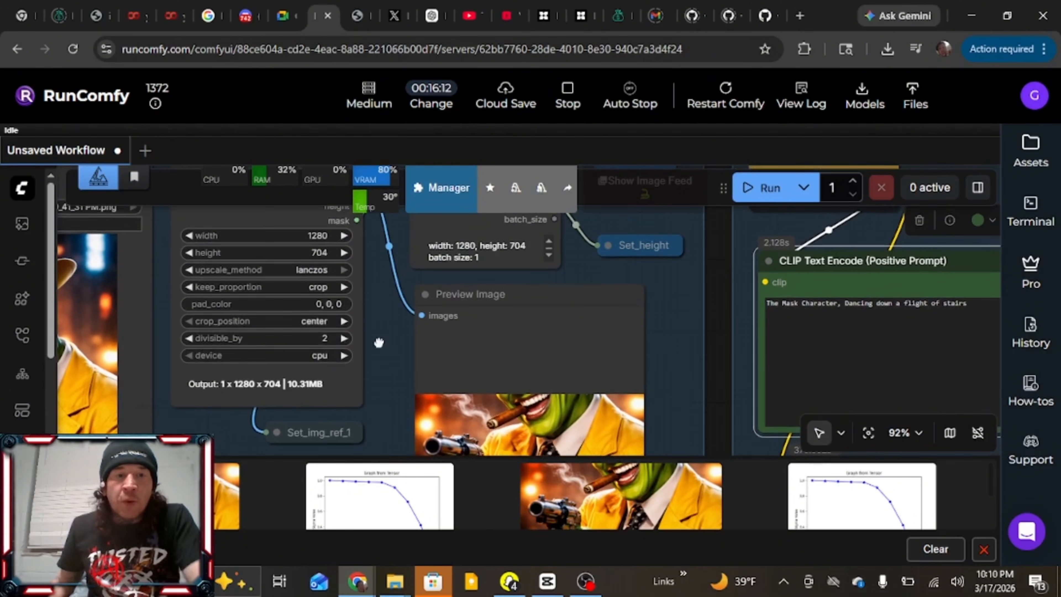
left_click(325, 256)
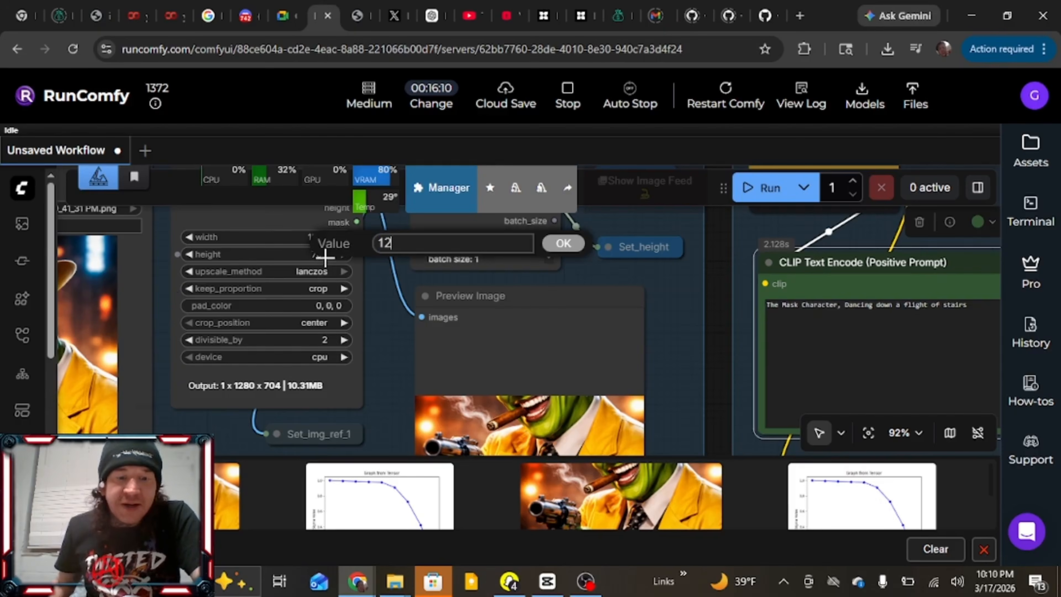
key("Return")
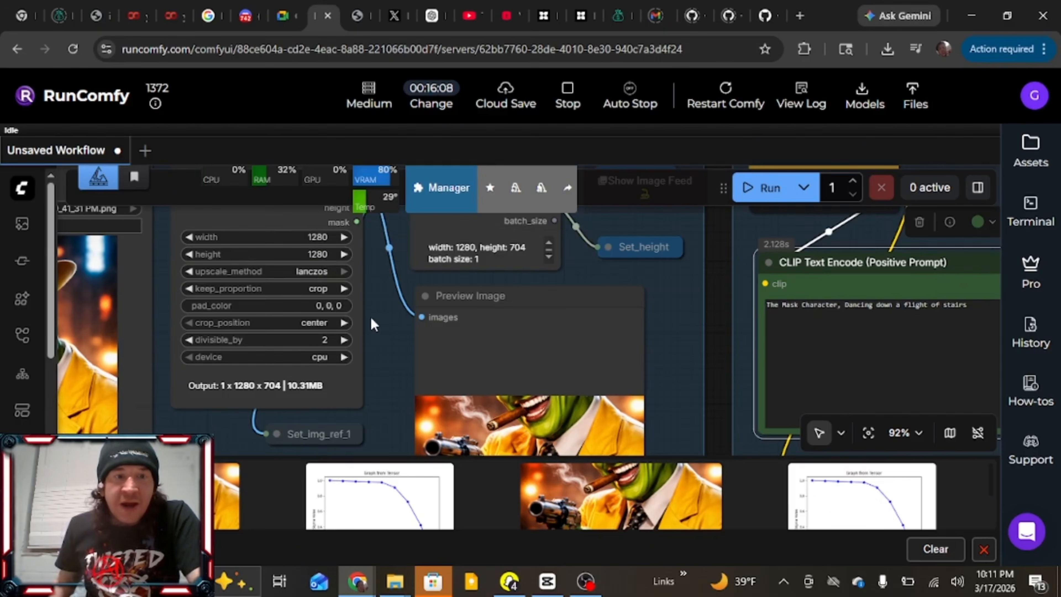
Insert "Green Face THE MASK" after "The Mask Character" in the positive prompt
left_click_drag(374, 342, 375, 308)
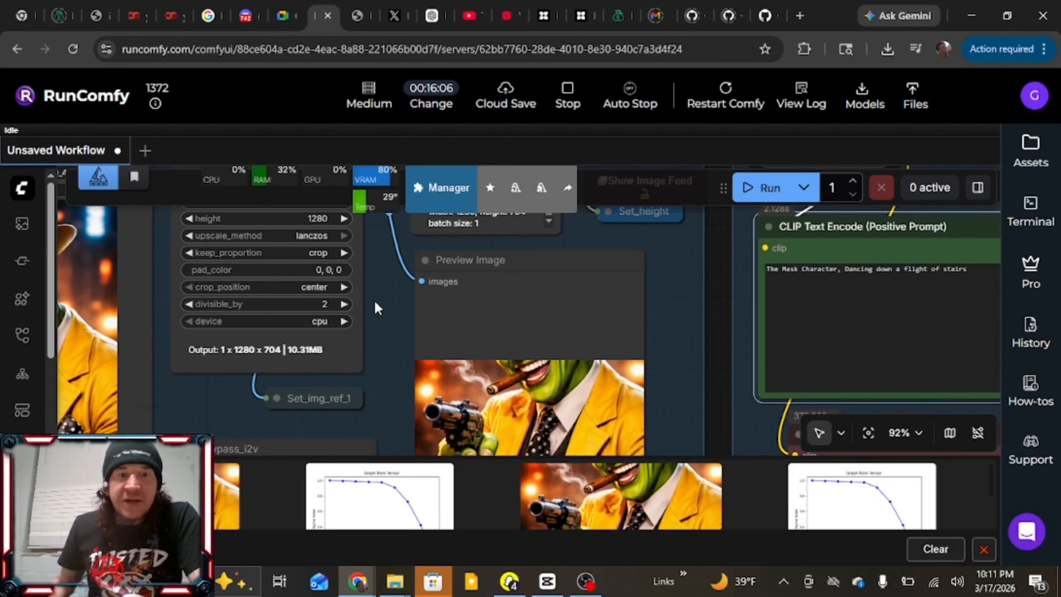
scroll(377, 308, "down", 1)
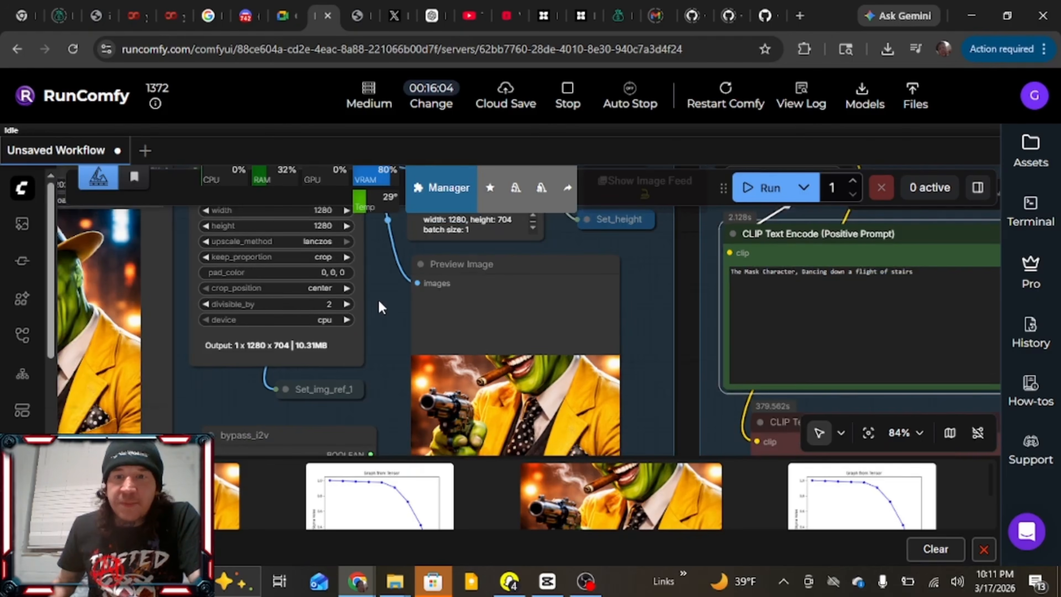
left_click(796, 272)
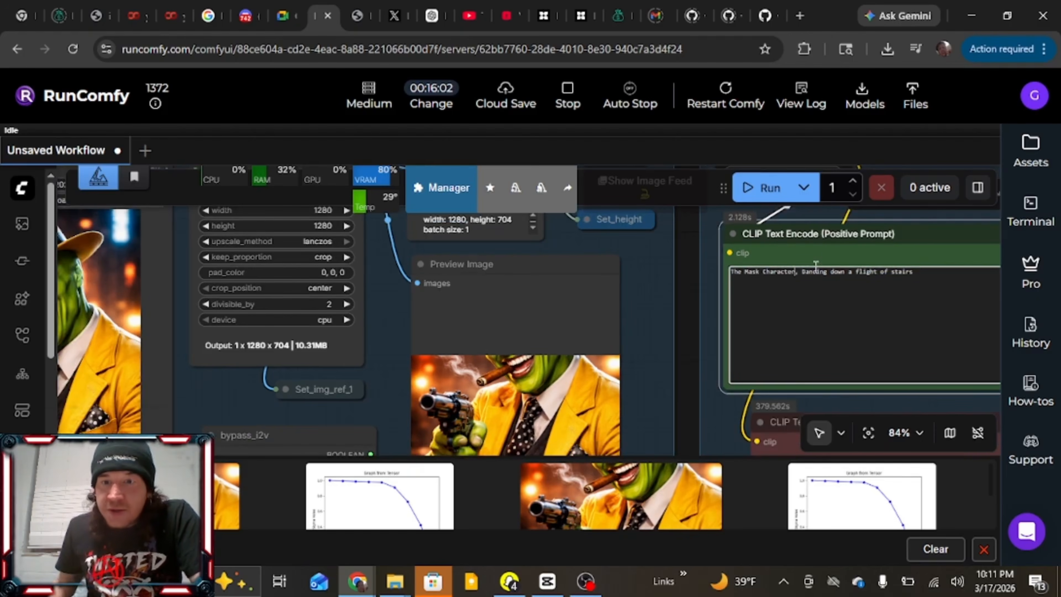
type("Green Face")
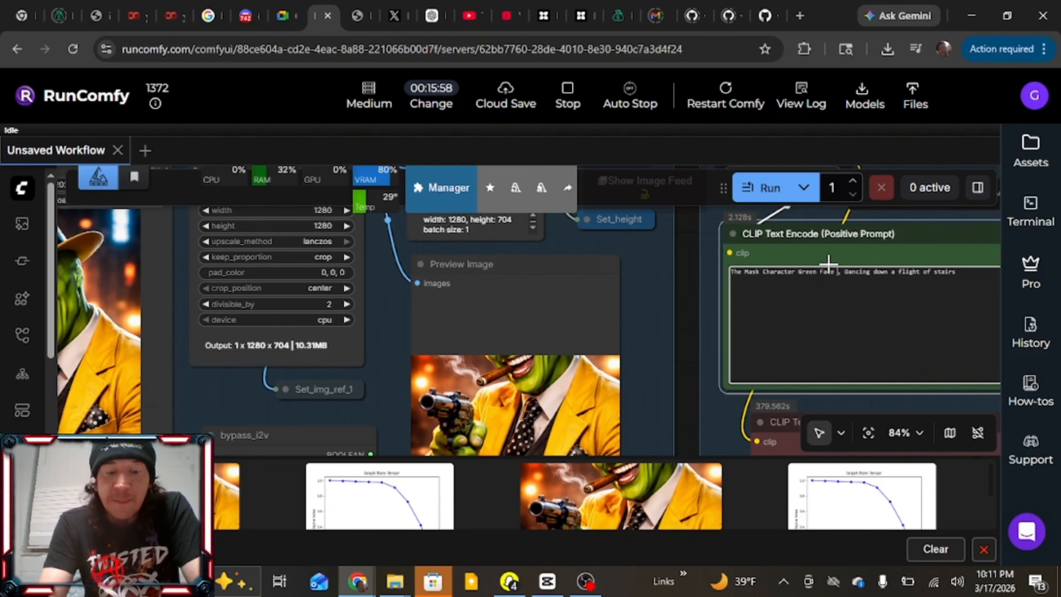
type(" THE MASK")
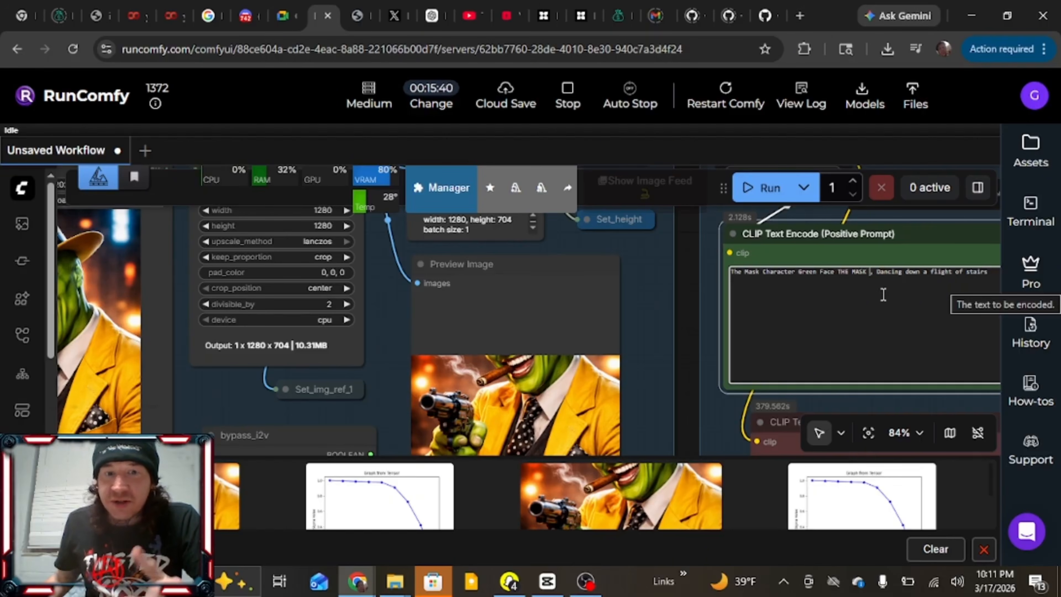
Rerun the workflow with the square character image and the extended positive prompt
left_click_drag(687, 326, 630, 322)
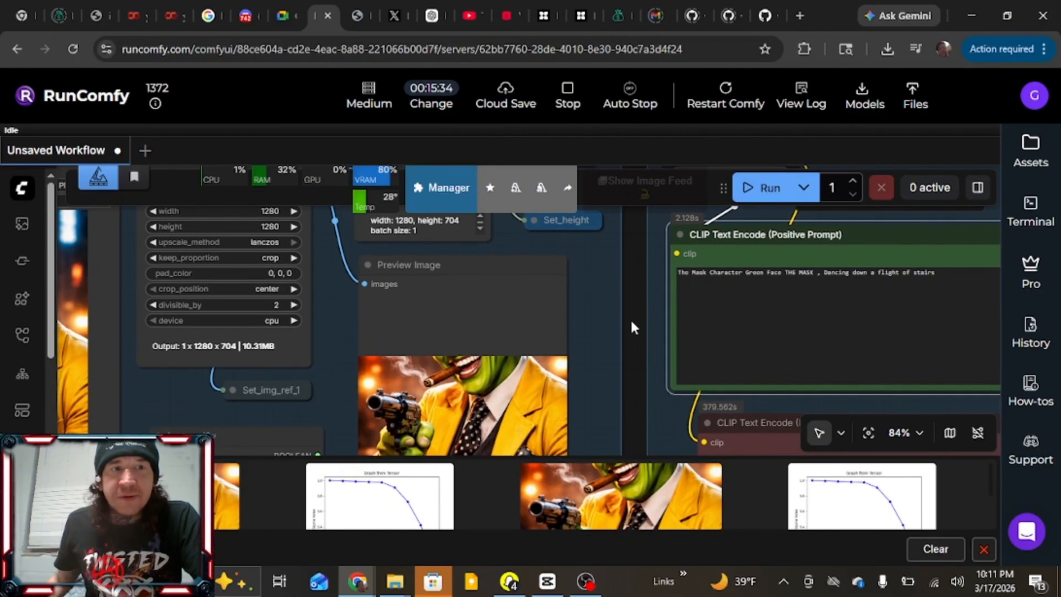
scroll(632, 327, "down", 2)
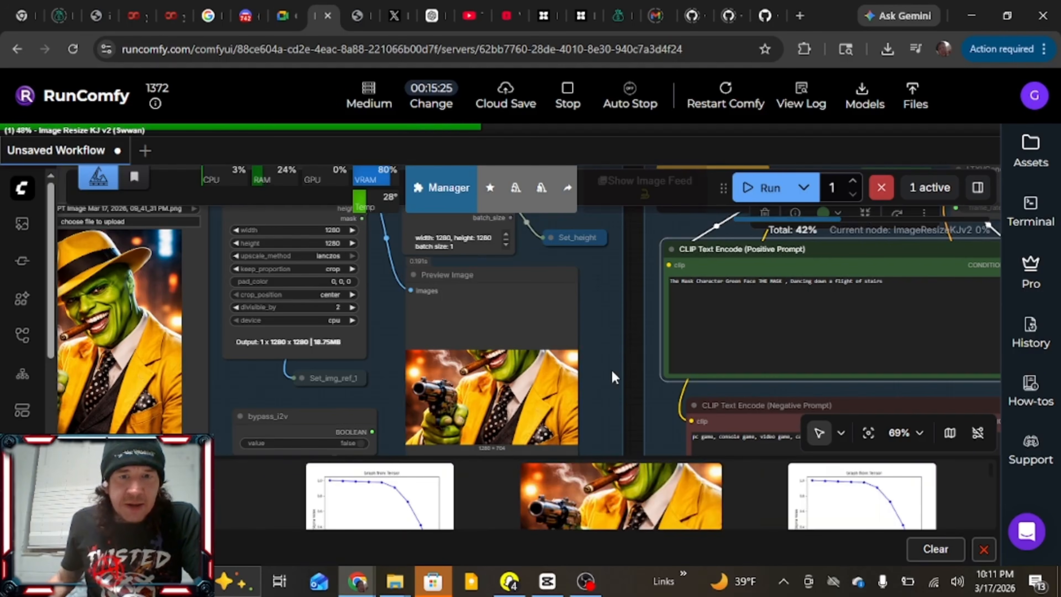
scroll(635, 398, "down", 3)
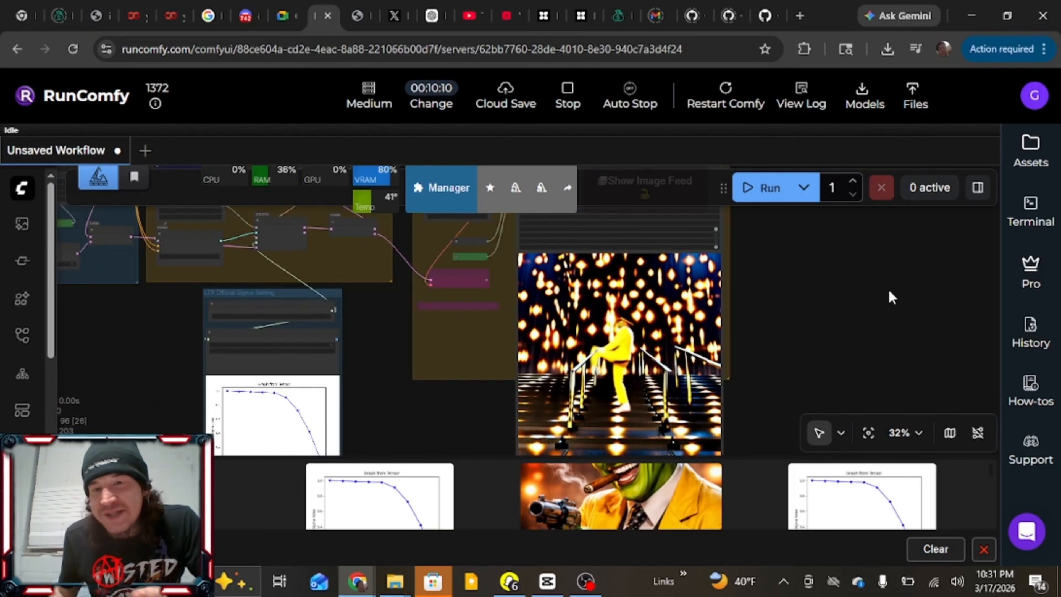
Review the new output video, checking how the yellow-suited character dances on the stairs
left_click_drag(870, 306, 753, 289)
scroll(664, 353, "up", 2)
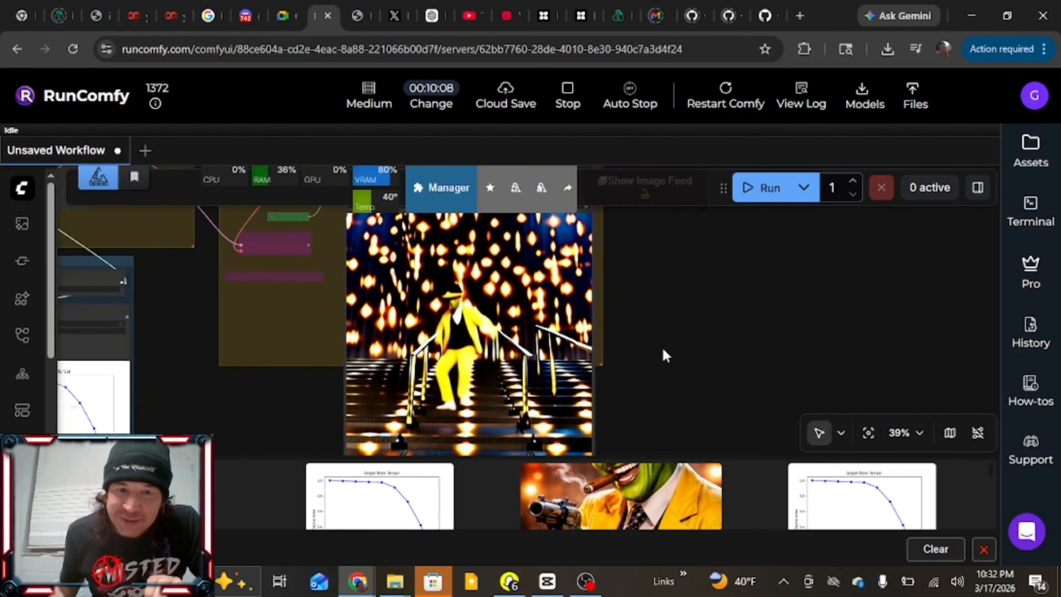
left_click_drag(649, 327, 679, 313)
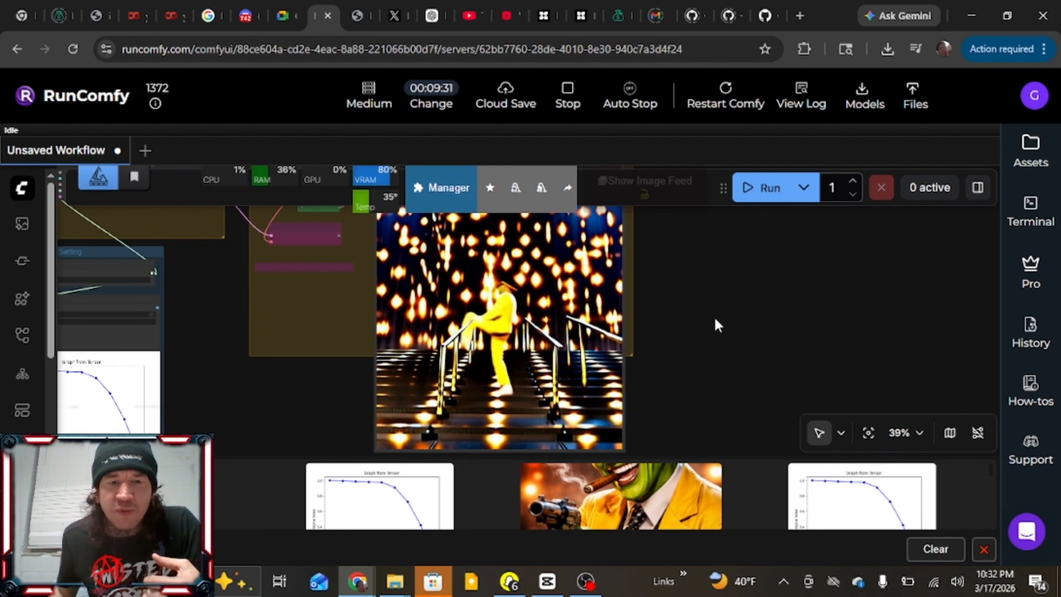
Replace the reference video in the Load Video node with the downloaded Technoviking 360p MP4
scroll(714, 316, "down", 7)
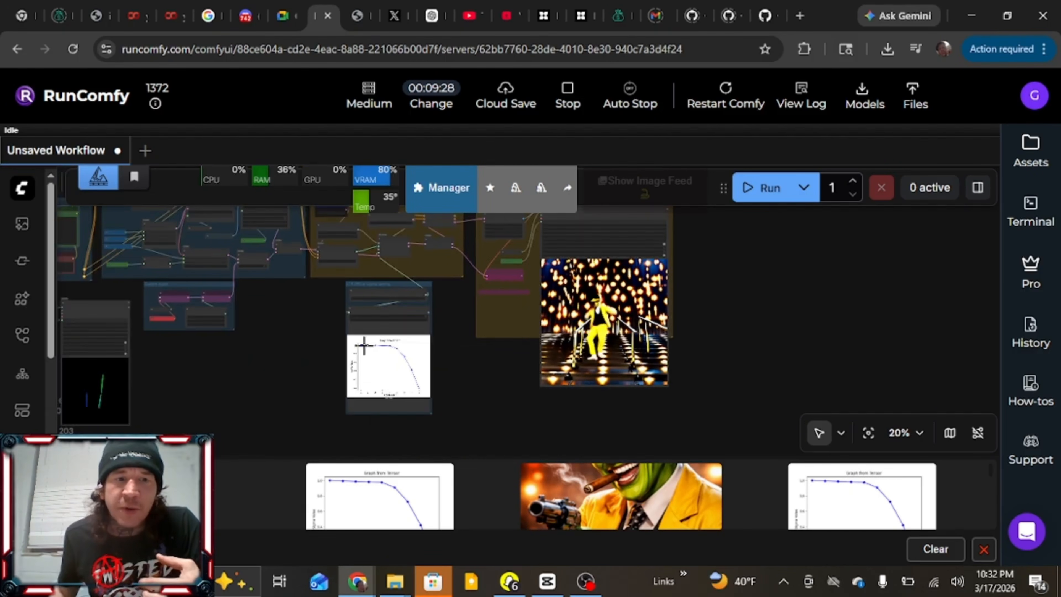
left_click_drag(400, 358, 837, 376)
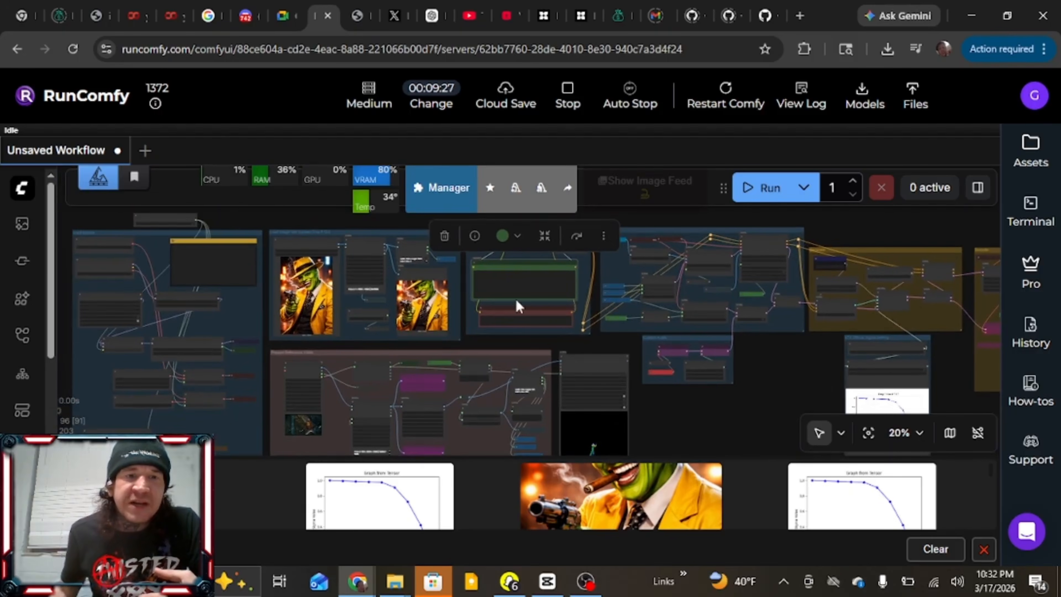
scroll(320, 427, "up", 9)
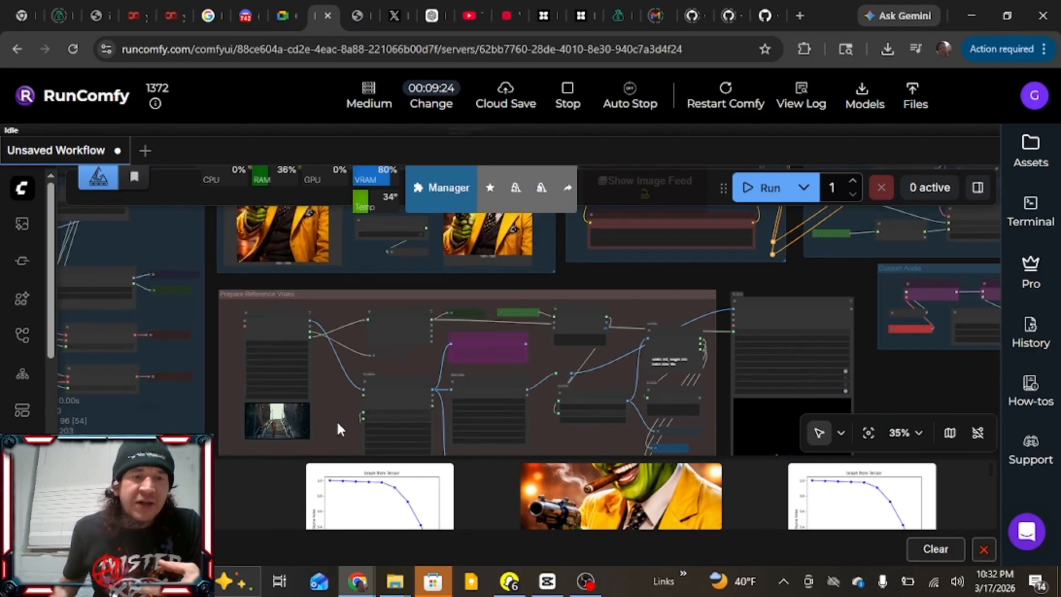
left_click_drag(334, 393, 356, 351)
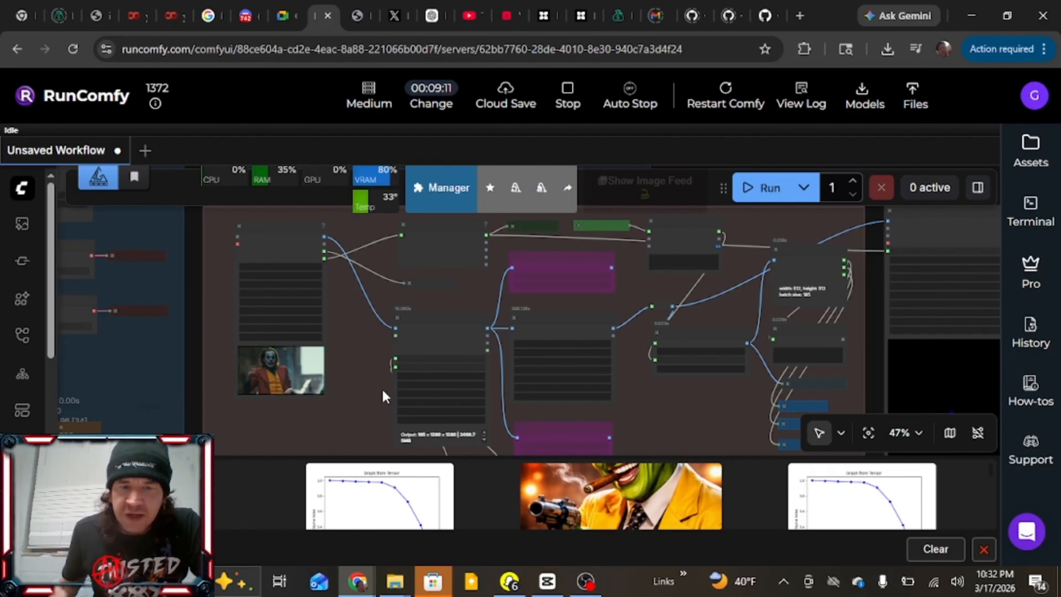
left_click(887, 49)
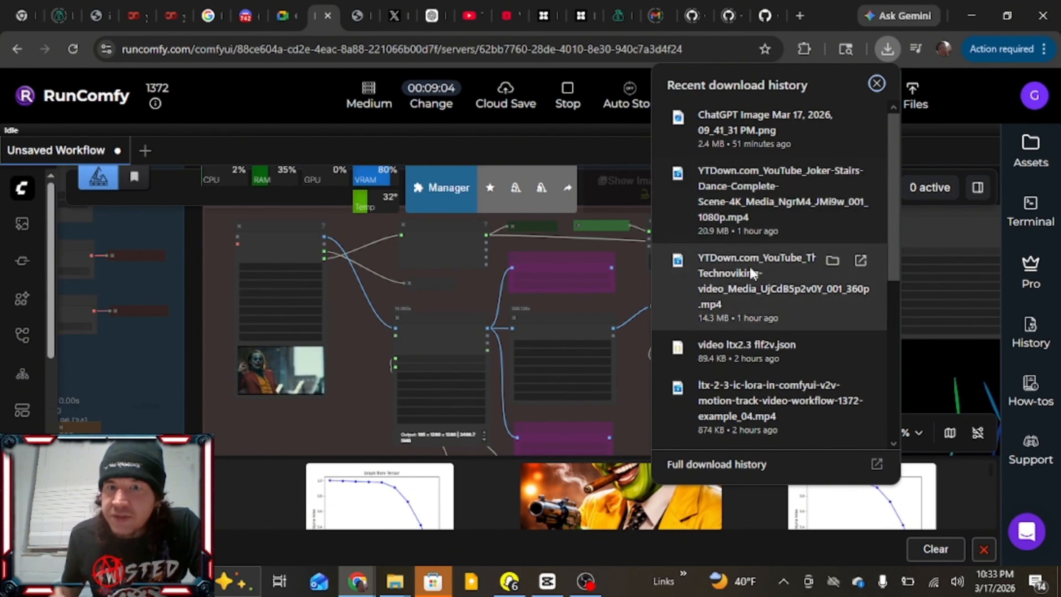
left_click_drag(749, 267, 297, 368)
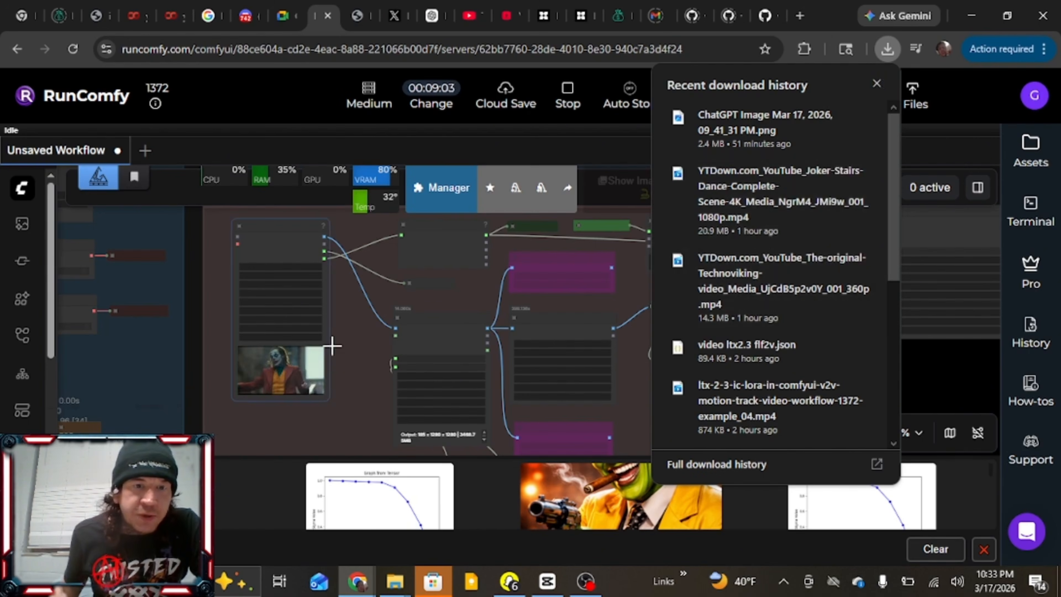
Set skip_first_frames to 2254 in the Load Video node for the Technoviking reference clip
scroll(347, 316, "up", 3)
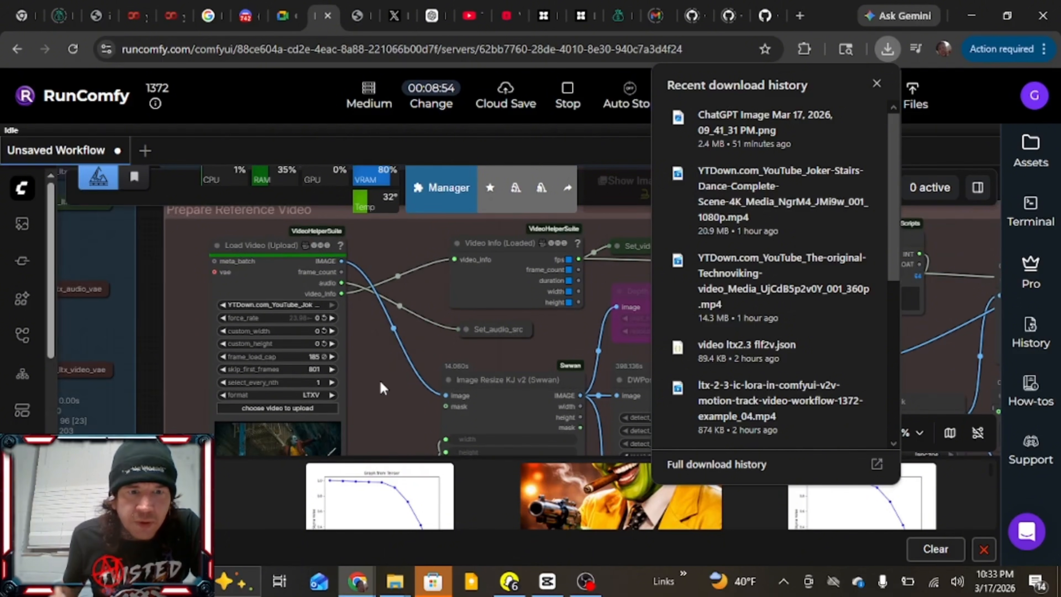
left_click_drag(378, 393, 388, 316)
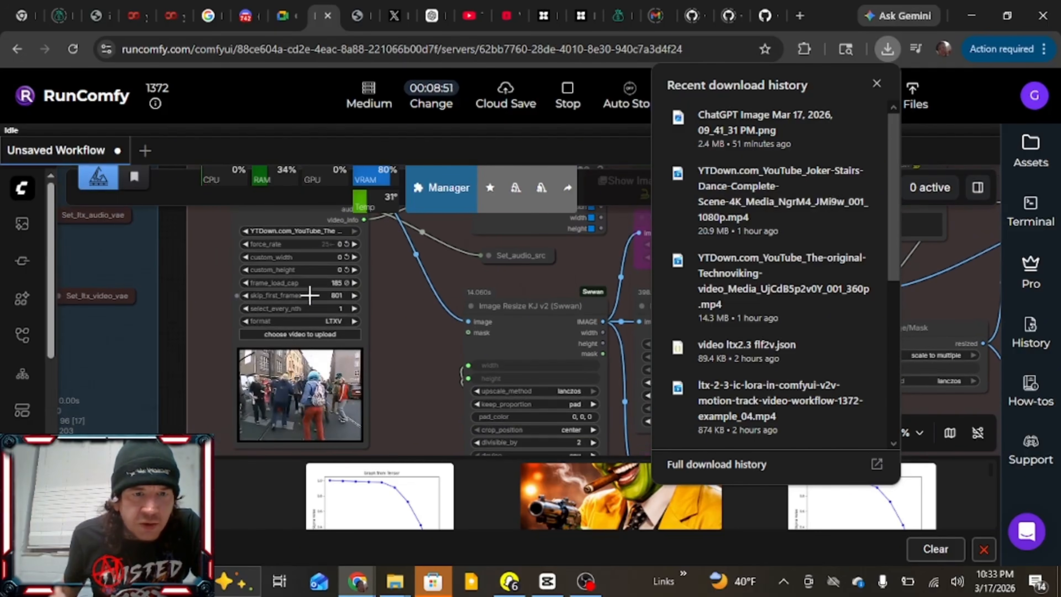
left_click_drag(287, 297, 368, 296)
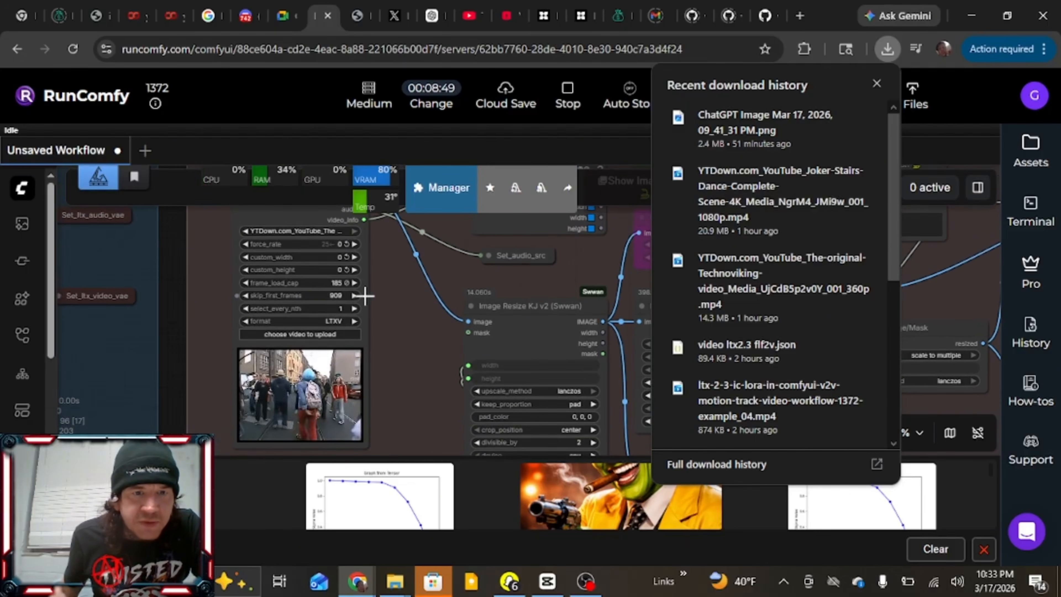
left_click_drag(280, 297, 348, 297)
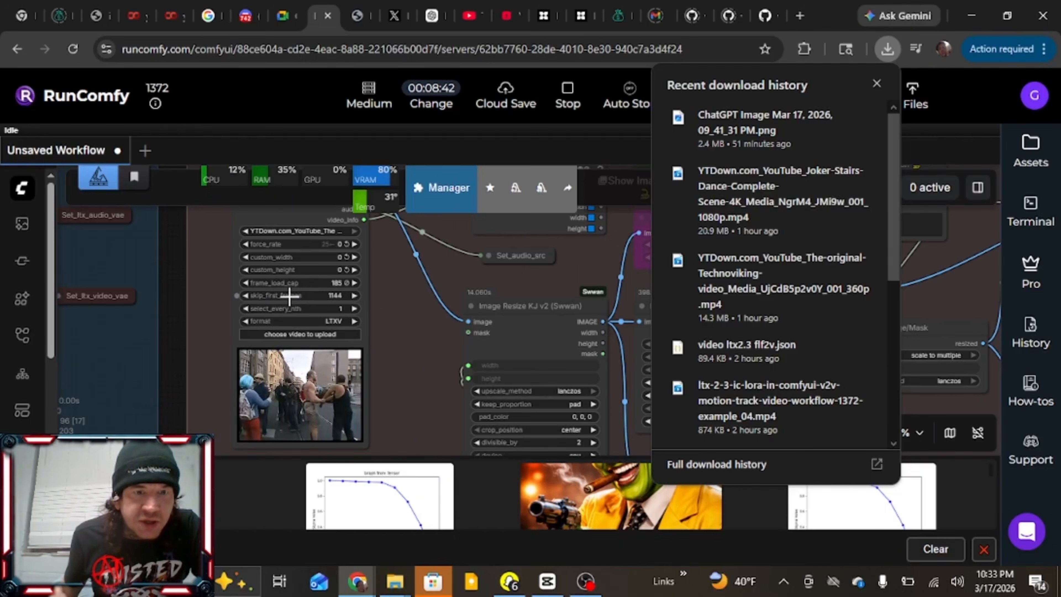
mouse_move(329, 296)
left_mouse_down()
mouse_move(303, 295)
mouse_move(329, 294)
left_mouse_up()
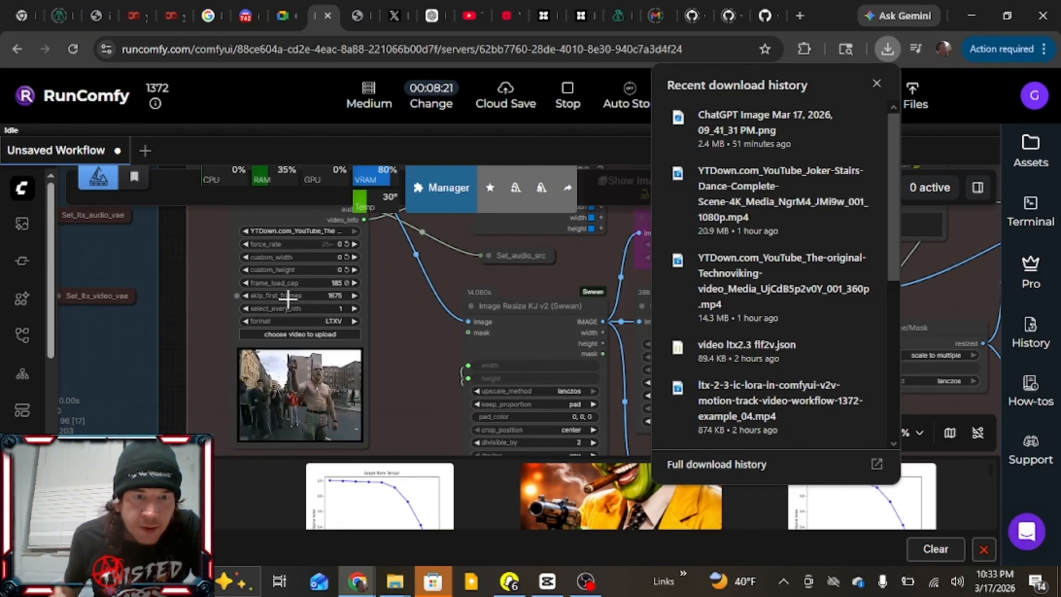
left_click_drag(327, 298, 348, 319)
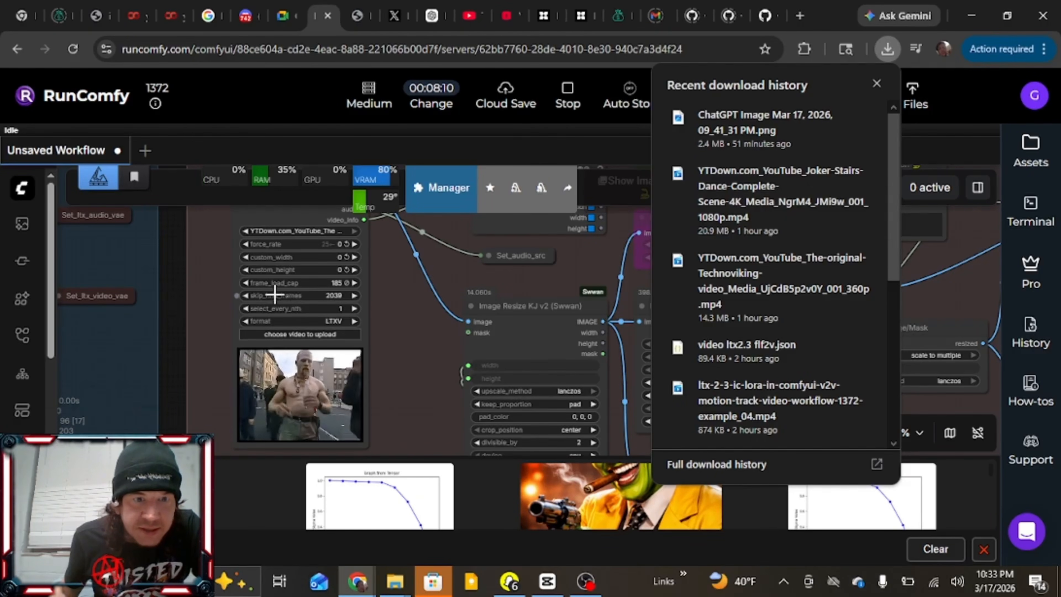
left_click_drag(312, 295, 349, 296)
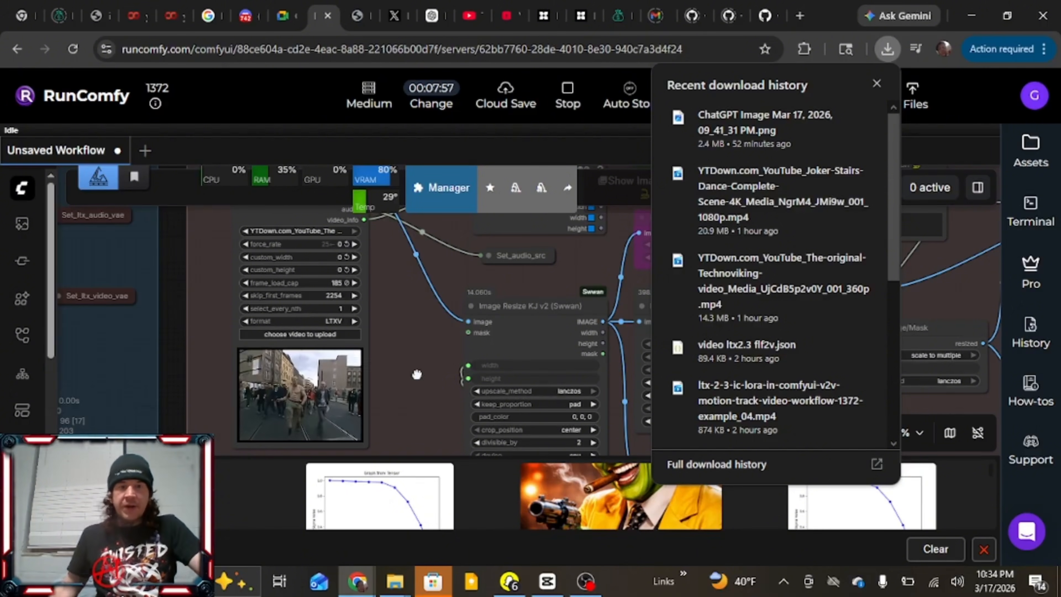
Replace "Dancing down a flight of stairs" with "Street RAve Dance" in the positive prompt
left_click_drag(409, 343, 403, 428)
left_click_drag(421, 257, 411, 441)
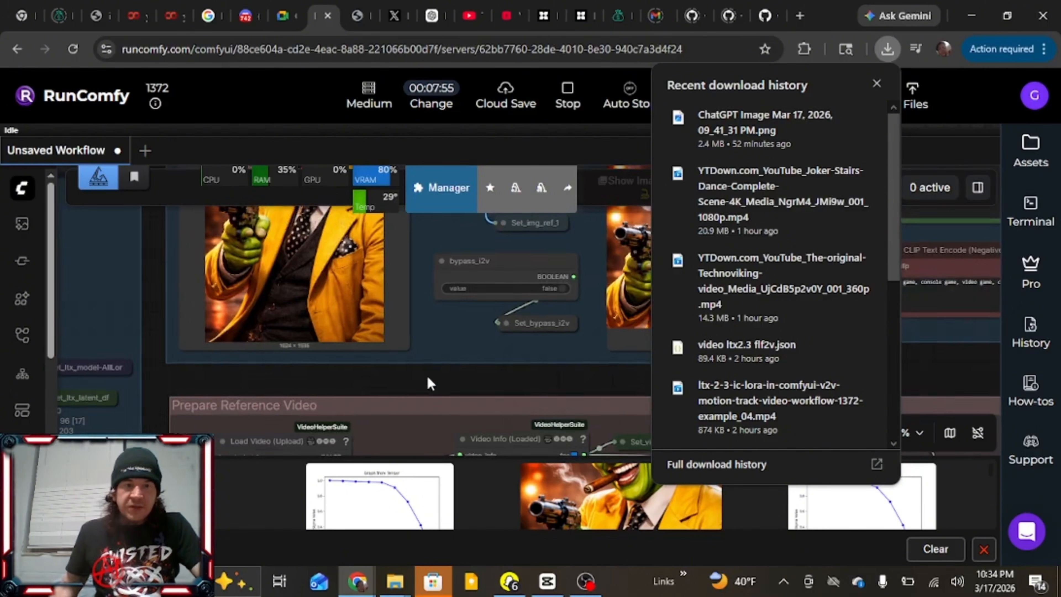
left_click_drag(455, 332, 373, 451)
scroll(445, 360, "down", 2)
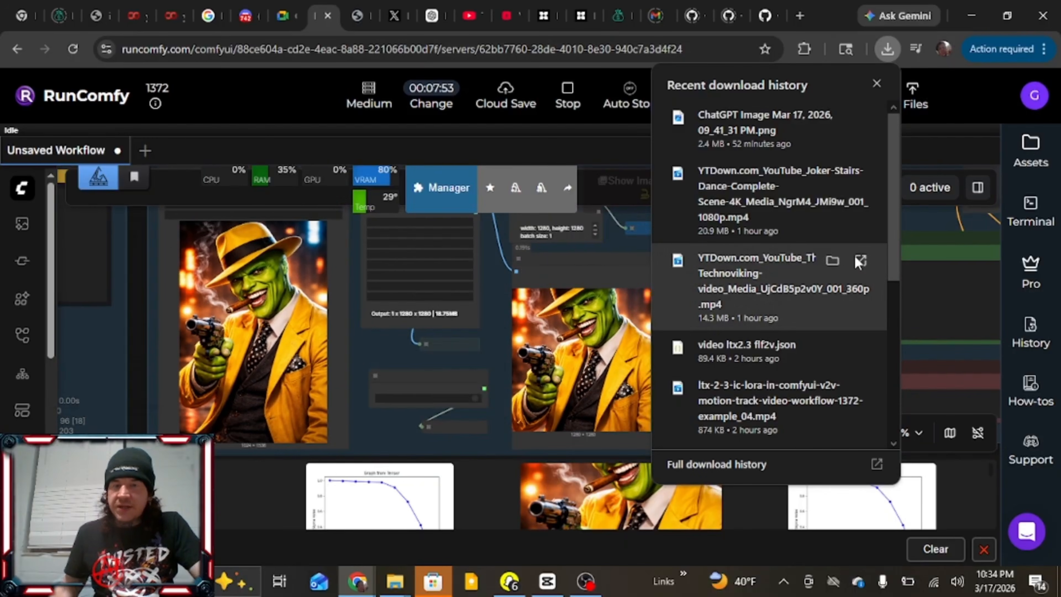
left_click_drag(629, 246, 324, 269)
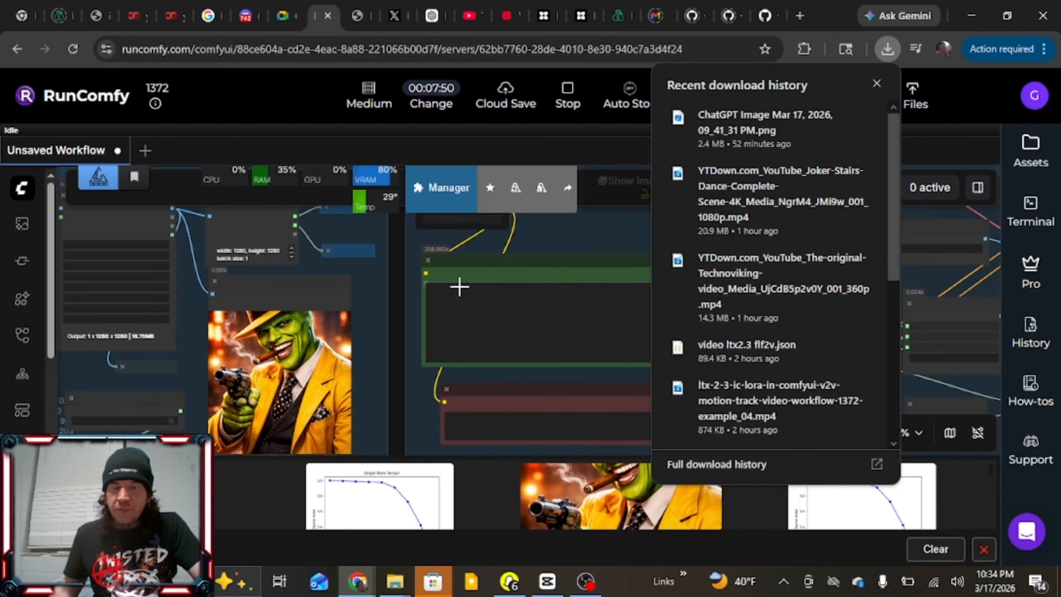
scroll(460, 287, "up", 4)
scroll(631, 283, "down", 4)
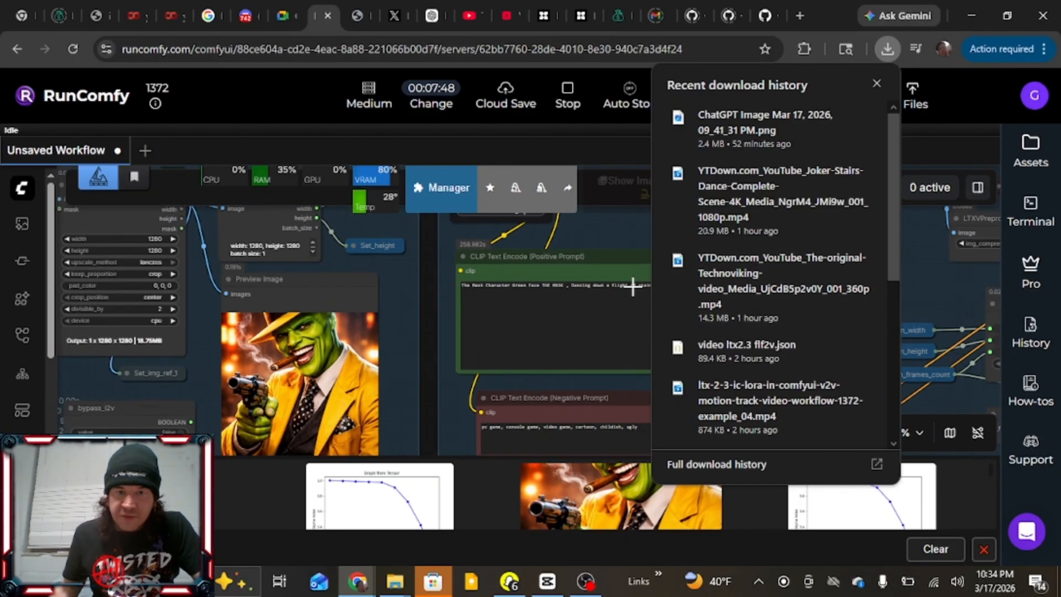
scroll(629, 250, "up", 4)
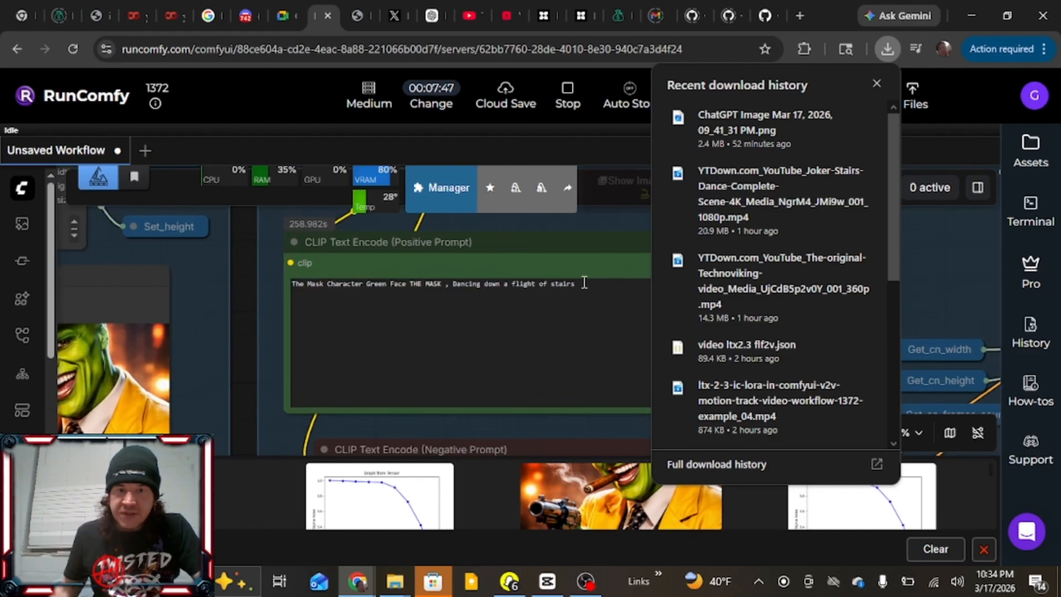
left_click_drag(585, 282, 479, 279)
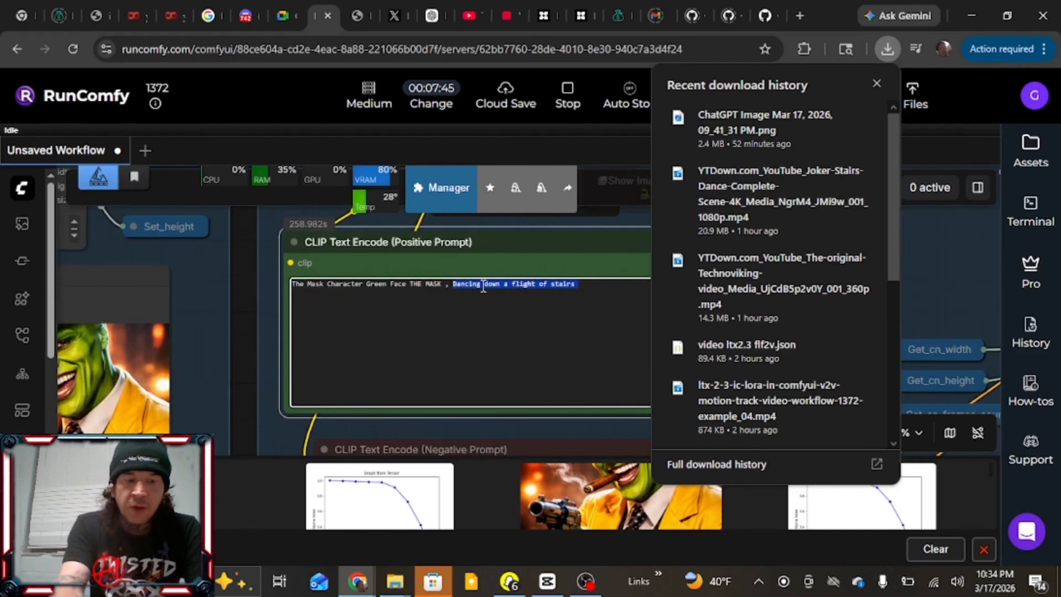
type("Stree")
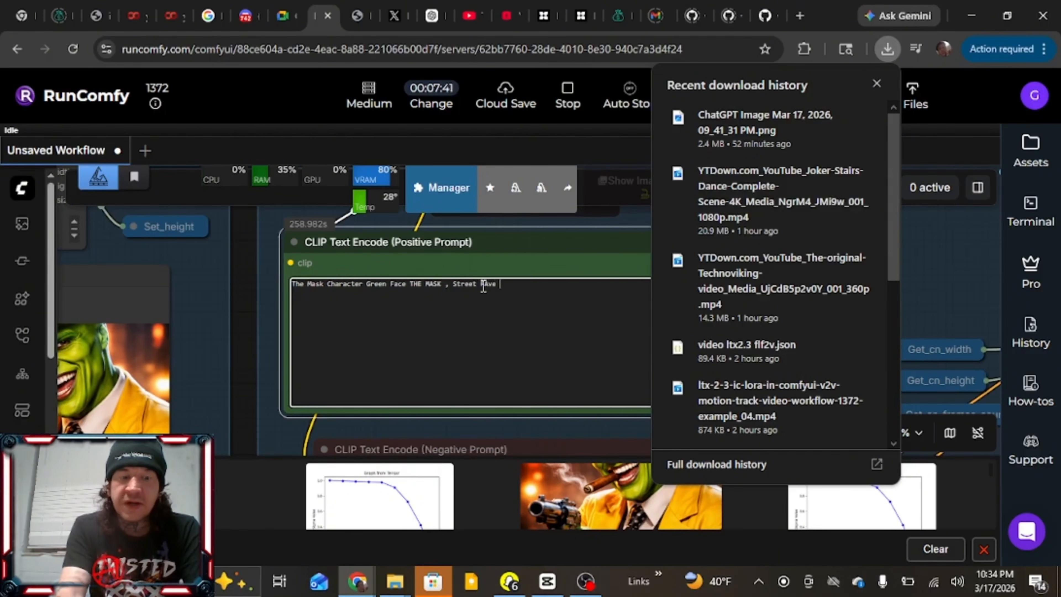
type("t Rave Dance")
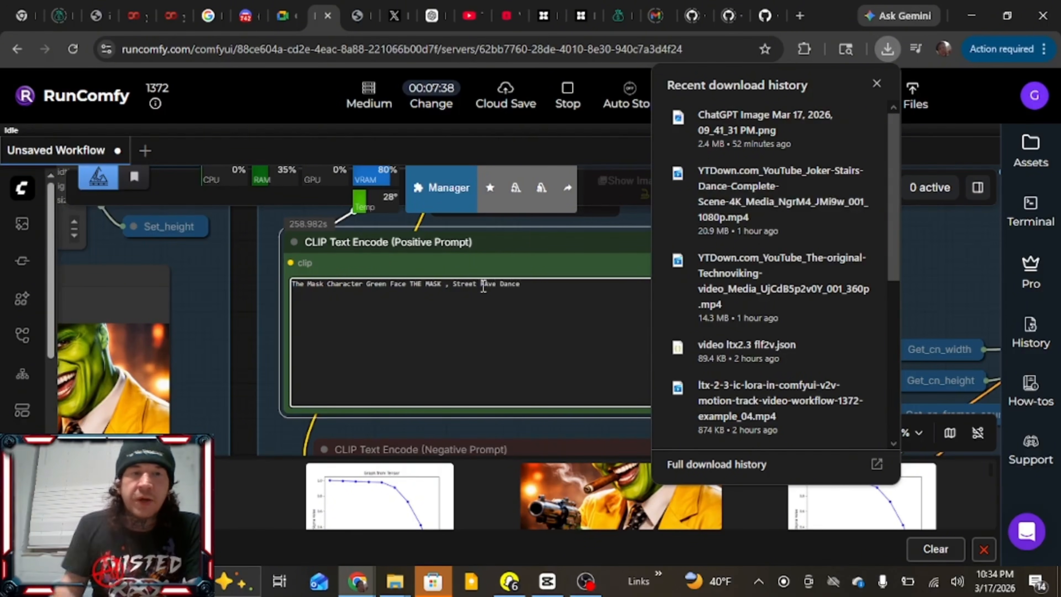
Run the workflow with the Technoviking reference video and revised prompt, and close the recent download history
left_click(257, 296)
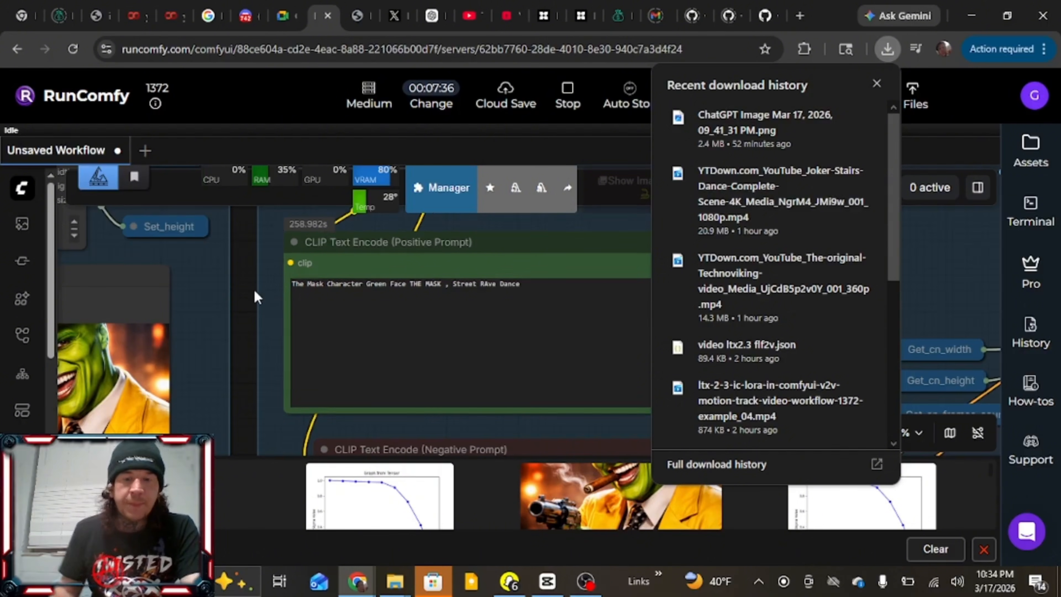
key("ctrl+Return")
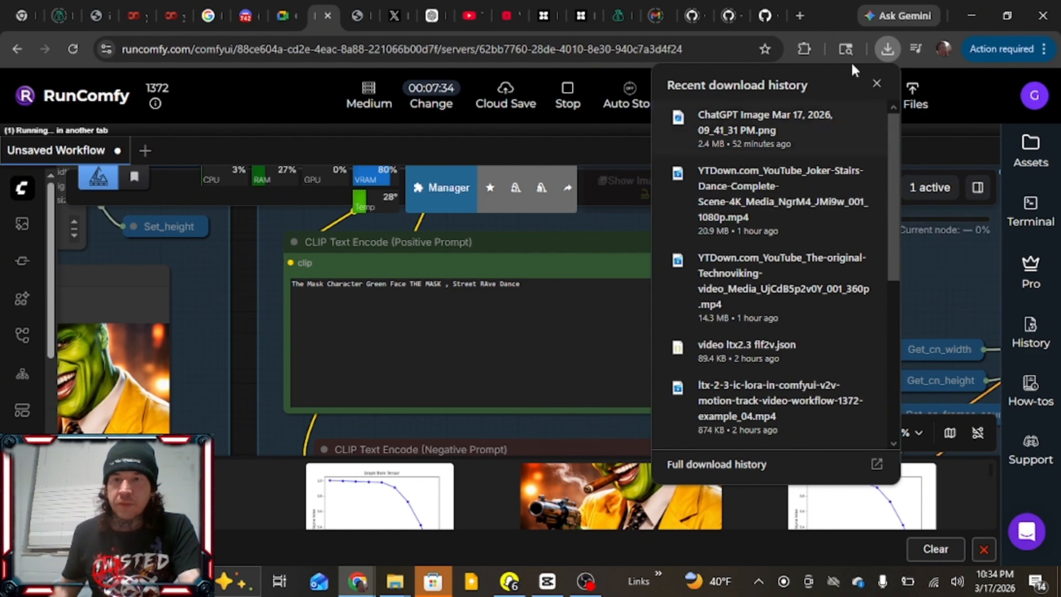
left_click(876, 83)
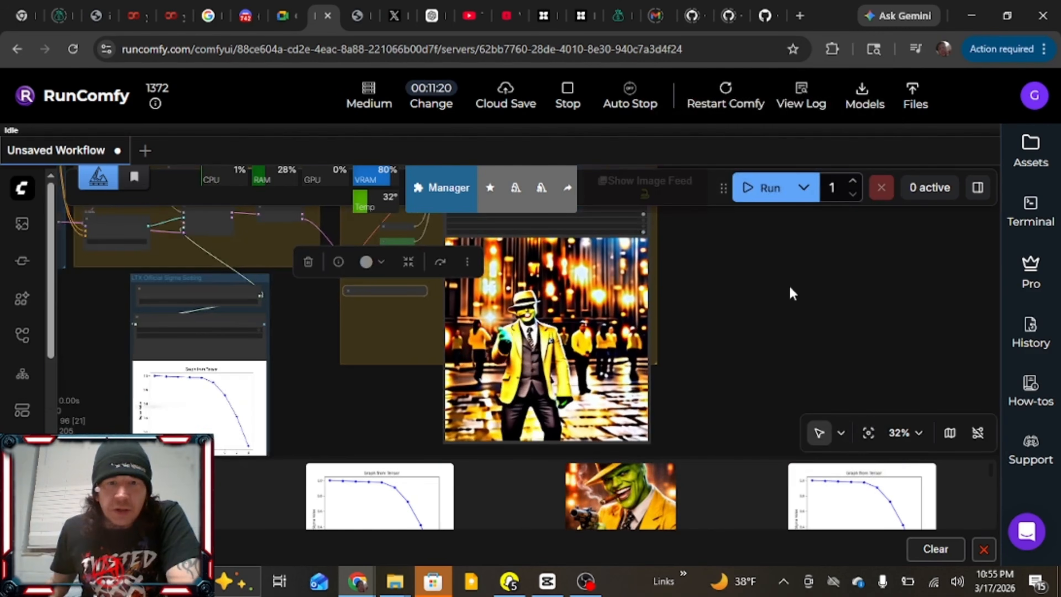
Bypass the selected node beside the output video preview and review the Mask character's dance in the new output
left_click(439, 262)
left_click(311, 319)
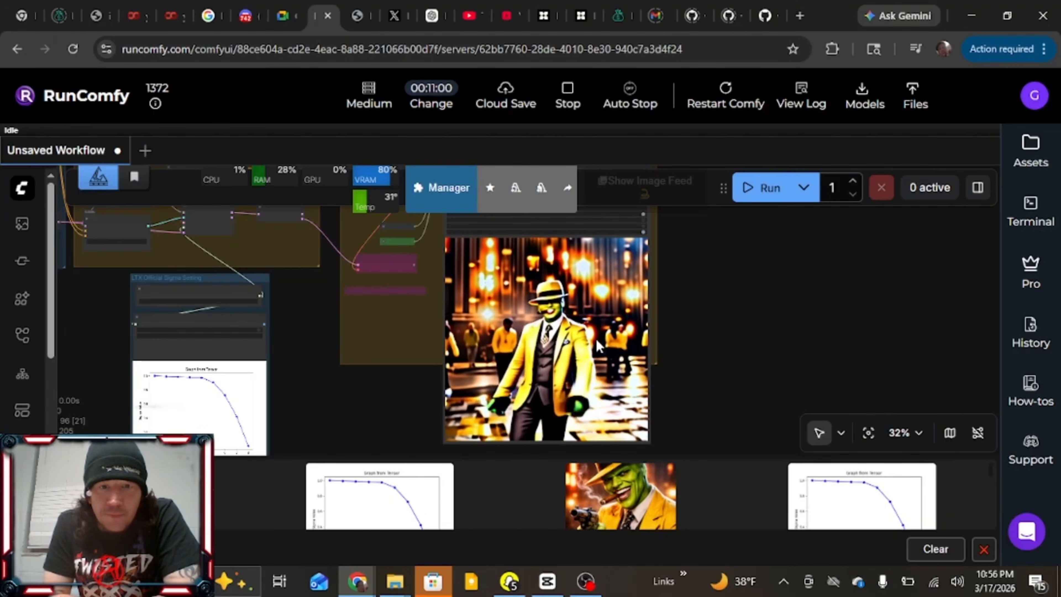
scroll(596, 339, "up", 10)
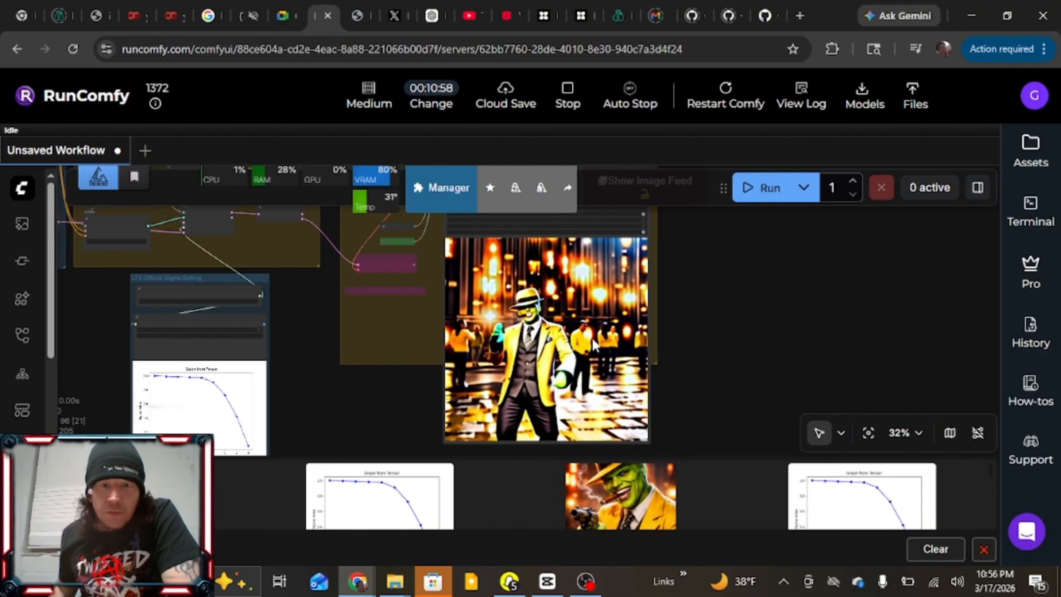
scroll(509, 357, "down", 9)
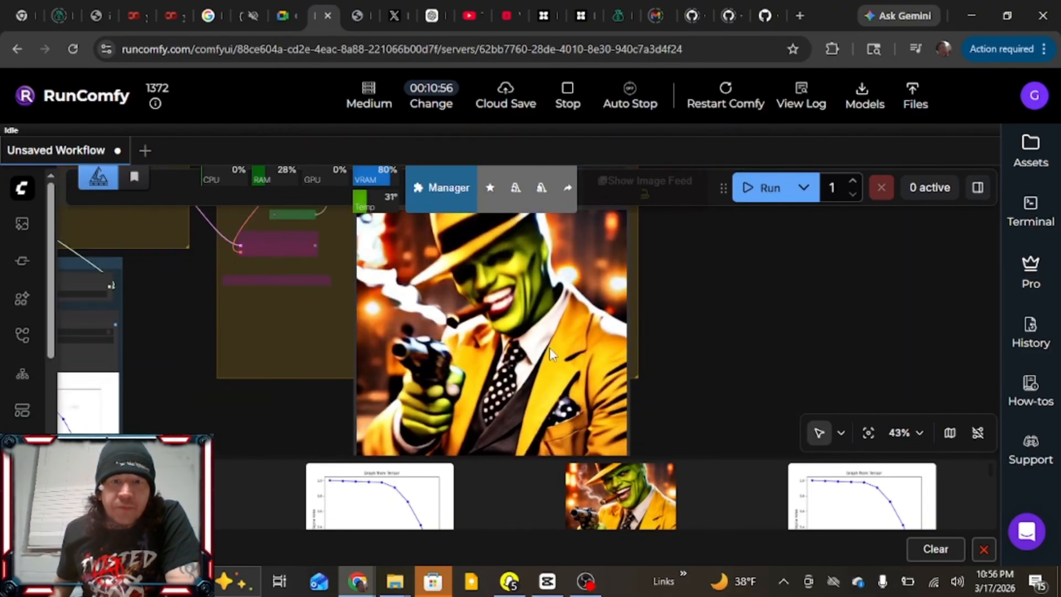